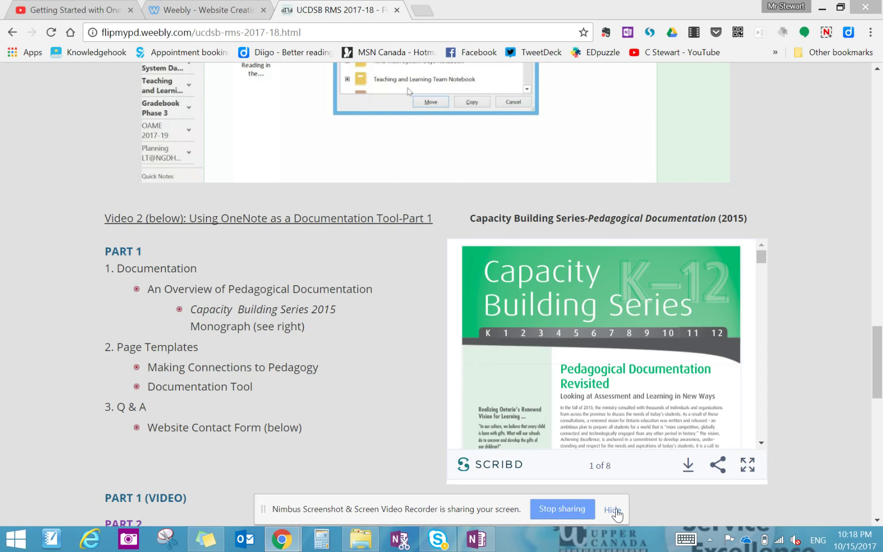
- Dismiss the screen-sharing notice, then in OneNote start inserting a File Printout on the Documentation page
{"action": "left_click", "coordinate": [615, 509]}
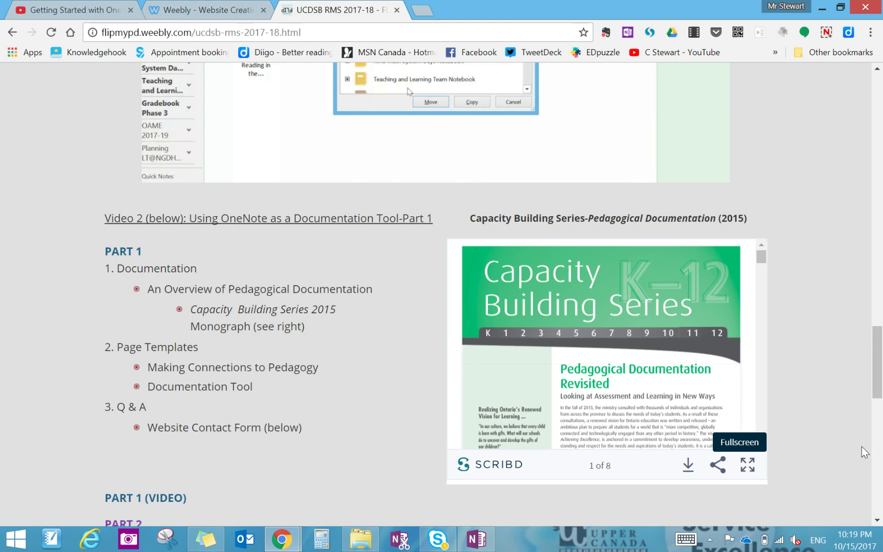
{"action": "left_click_drag", "start_coordinate": [879, 384], "coordinate": [879, 398]}
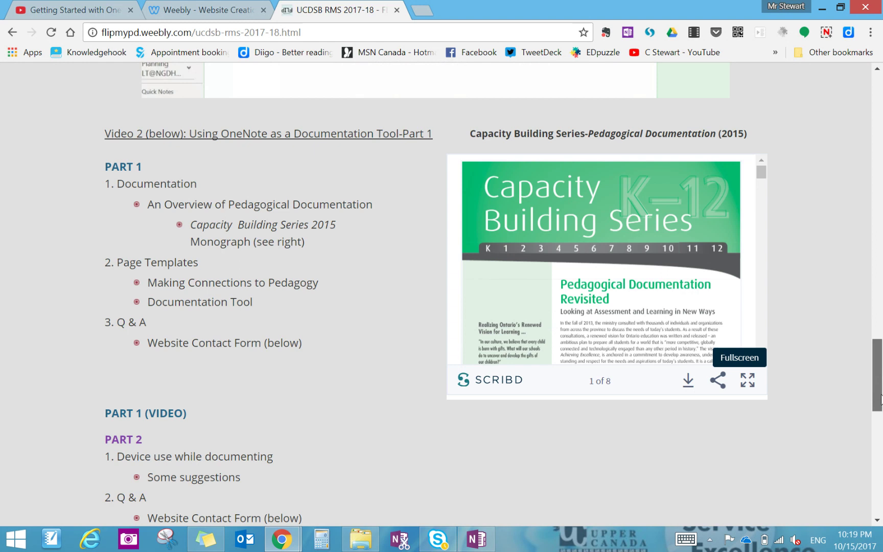
{"action": "scroll", "coordinate": [880, 418], "scroll_direction": "down", "scroll_amount": 3}
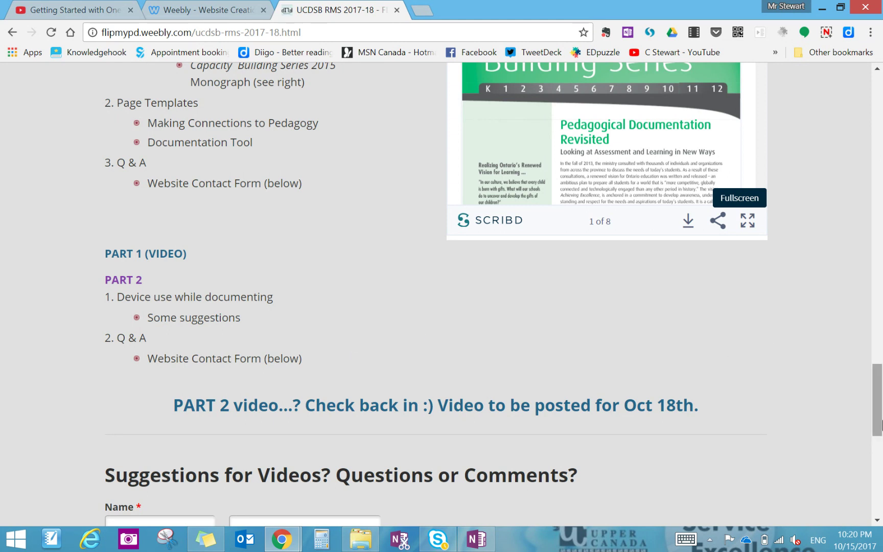
{"action": "left_click_drag", "start_coordinate": [879, 422], "coordinate": [879, 389]}
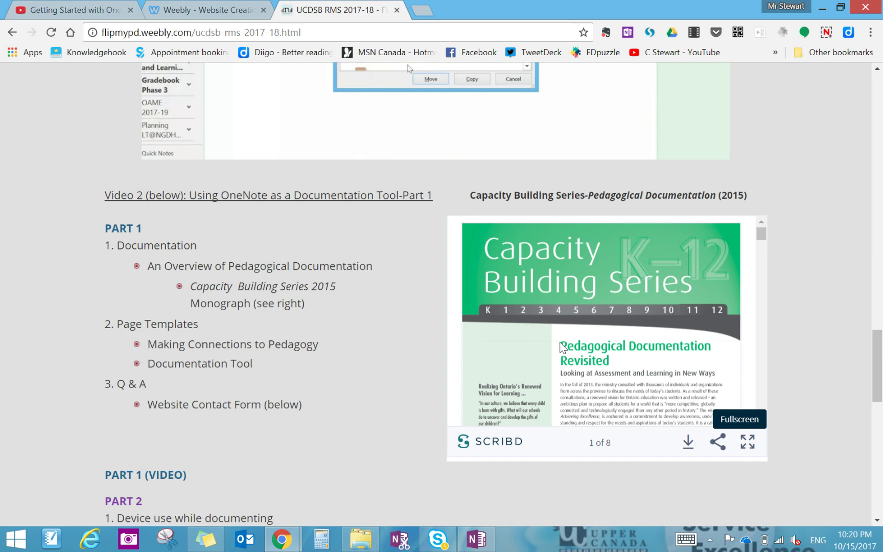
{"action": "scroll", "coordinate": [642, 355], "scroll_direction": "down", "scroll_amount": 3}
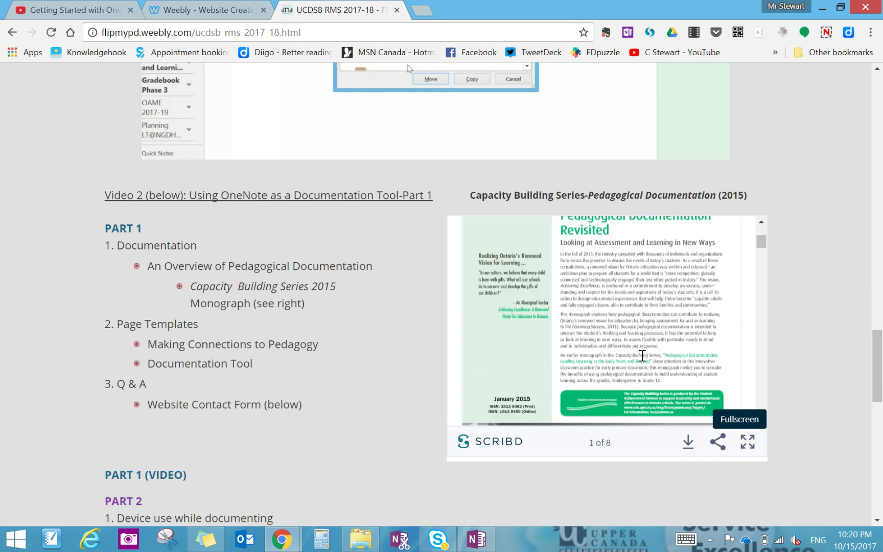
{"action": "scroll", "coordinate": [634, 364], "scroll_direction": "up", "scroll_amount": 3}
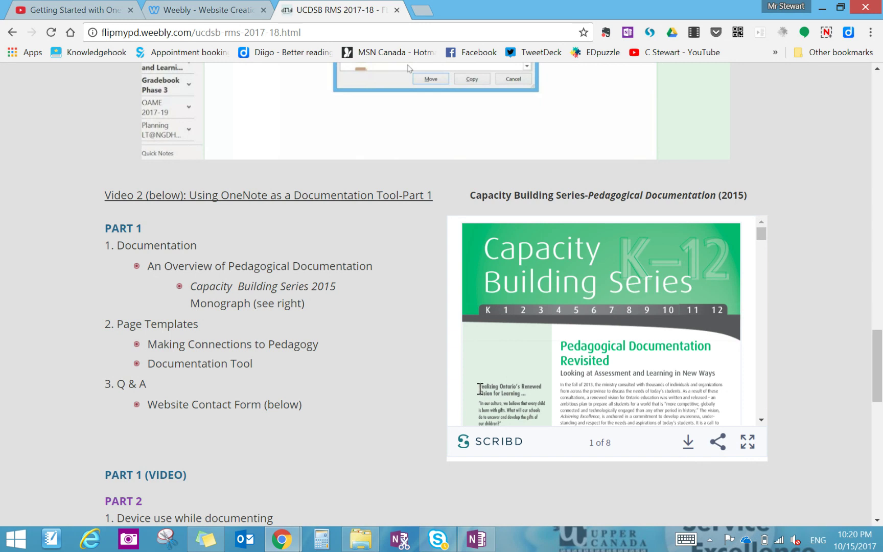
{"action": "left_click", "coordinate": [474, 541]}
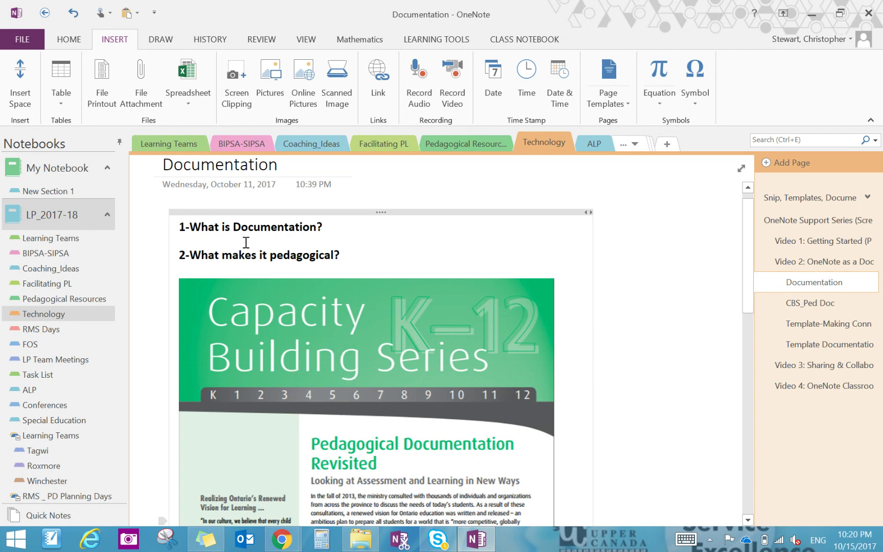
{"action": "left_click", "coordinate": [107, 100]}
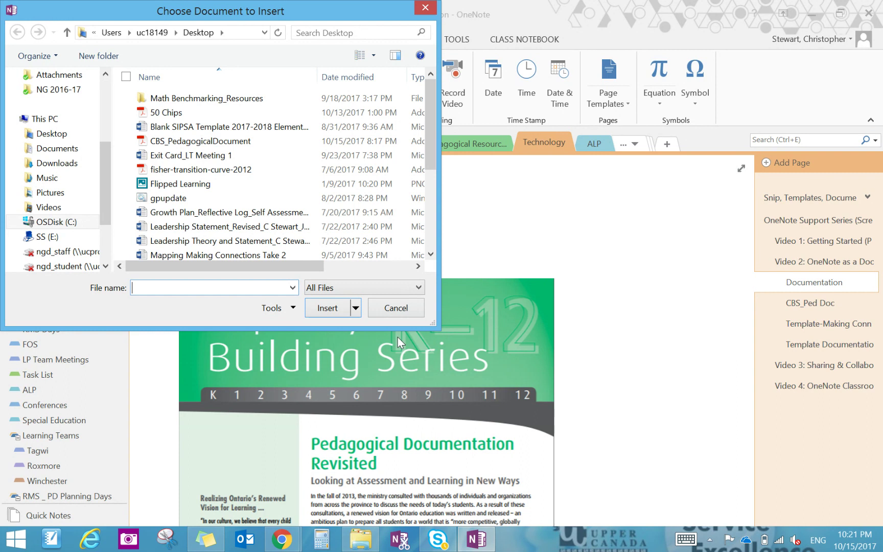
- Cancel the Choose Document to Insert dialog without picking a file
{"action": "left_click", "coordinate": [396, 308]}
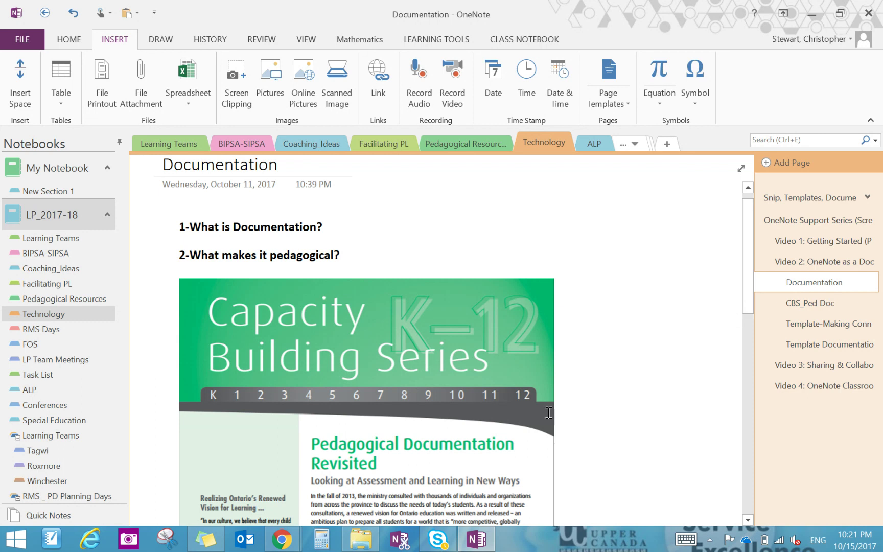
{"action": "scroll", "coordinate": [429, 465], "scroll_direction": "down", "scroll_amount": 3}
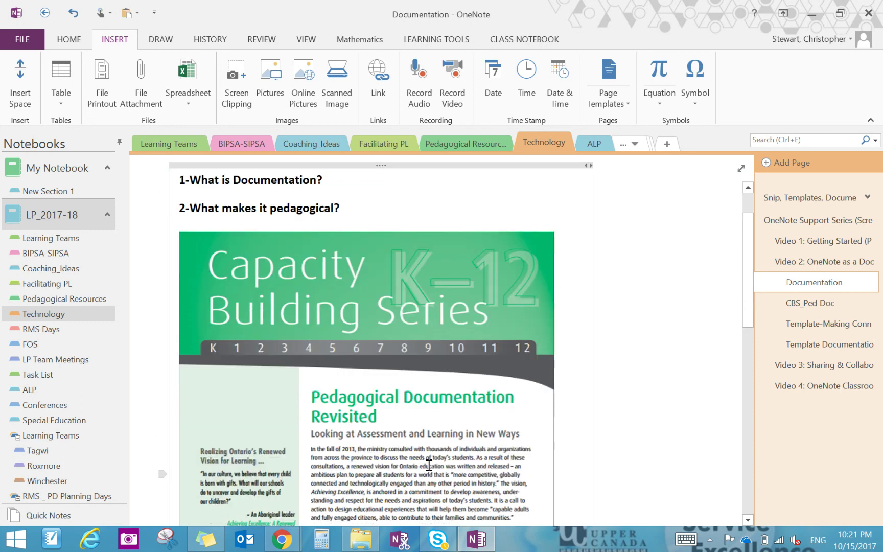
{"action": "scroll", "coordinate": [432, 454], "scroll_direction": "down", "scroll_amount": 2}
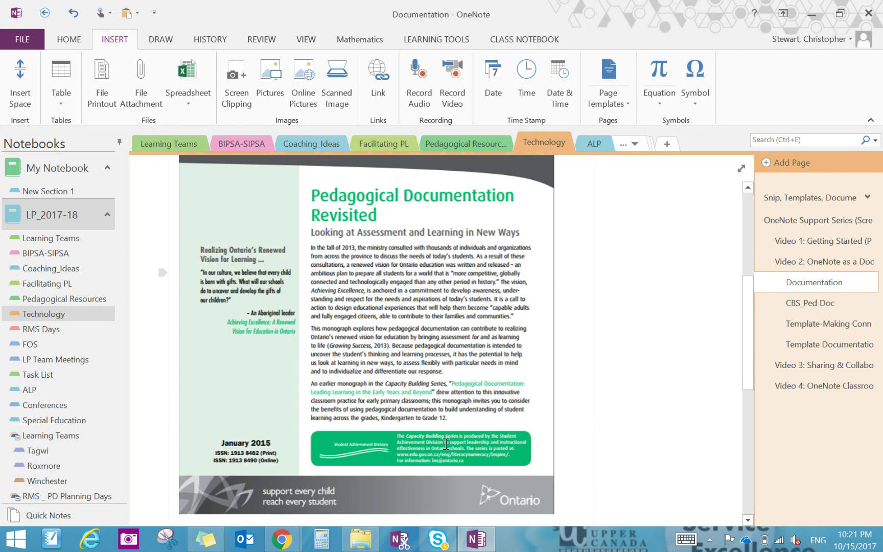
{"action": "scroll", "coordinate": [445, 443], "scroll_direction": "down", "scroll_amount": 1}
{"action": "scroll", "coordinate": [442, 442], "scroll_direction": "down", "scroll_amount": 4}
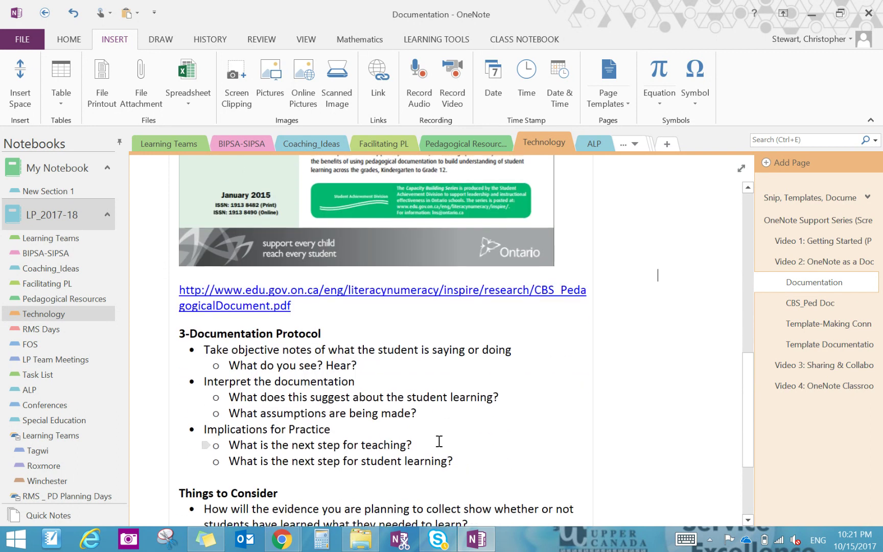
{"action": "scroll", "coordinate": [438, 442], "scroll_direction": "up", "scroll_amount": 5}
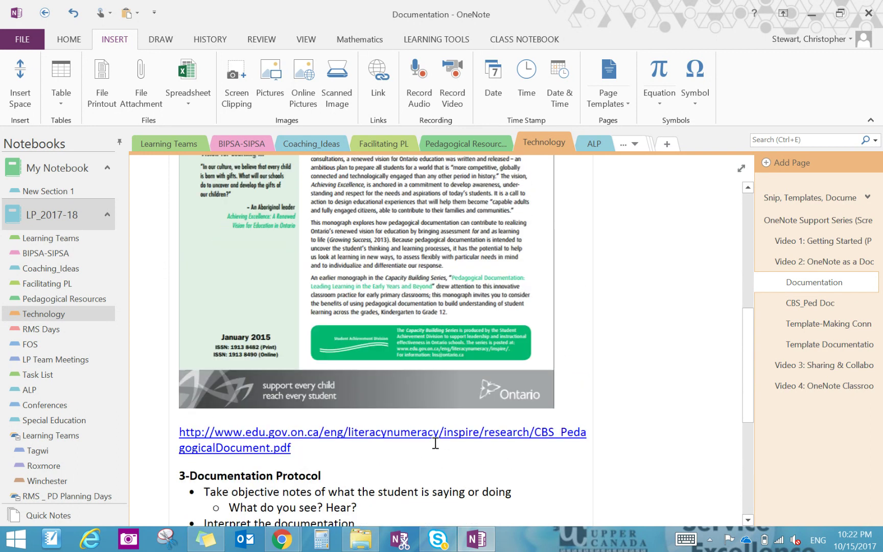
- Open the CBS_Ped Doc page and scroll the monograph printout down to its Exploring Terminology box
{"action": "left_click", "coordinate": [816, 303]}
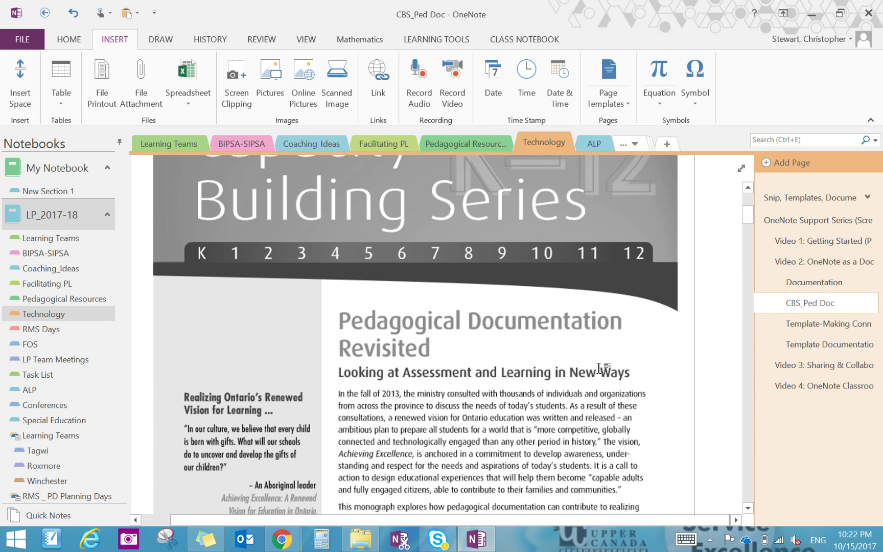
{"action": "scroll", "coordinate": [597, 373], "scroll_direction": "down", "scroll_amount": 15}
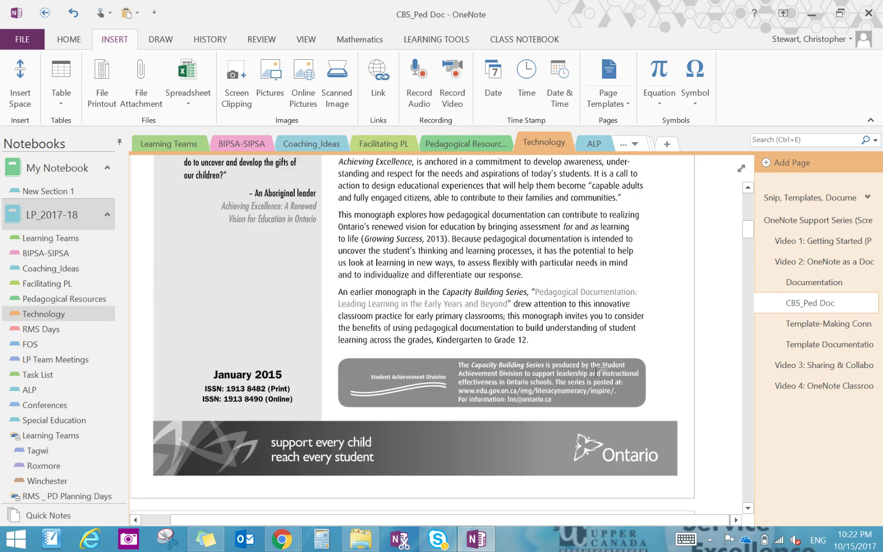
{"action": "scroll", "coordinate": [595, 372], "scroll_direction": "down", "scroll_amount": 15}
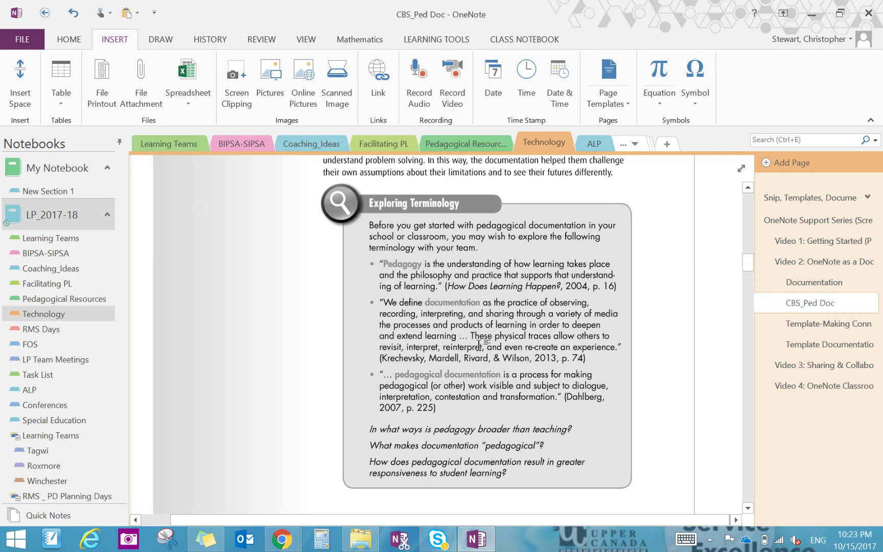
{"action": "scroll", "coordinate": [473, 348], "scroll_direction": "down", "scroll_amount": 2}
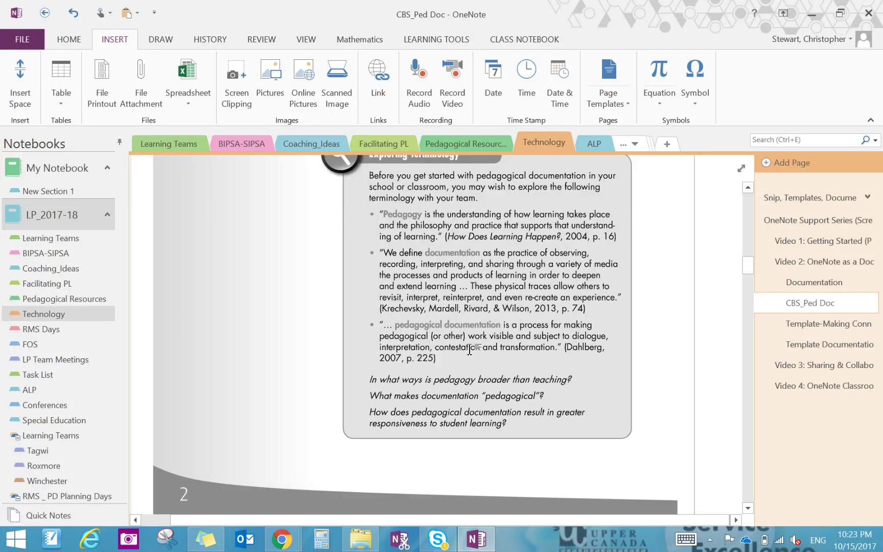
{"action": "scroll", "coordinate": [470, 350], "scroll_direction": "up", "scroll_amount": 6}
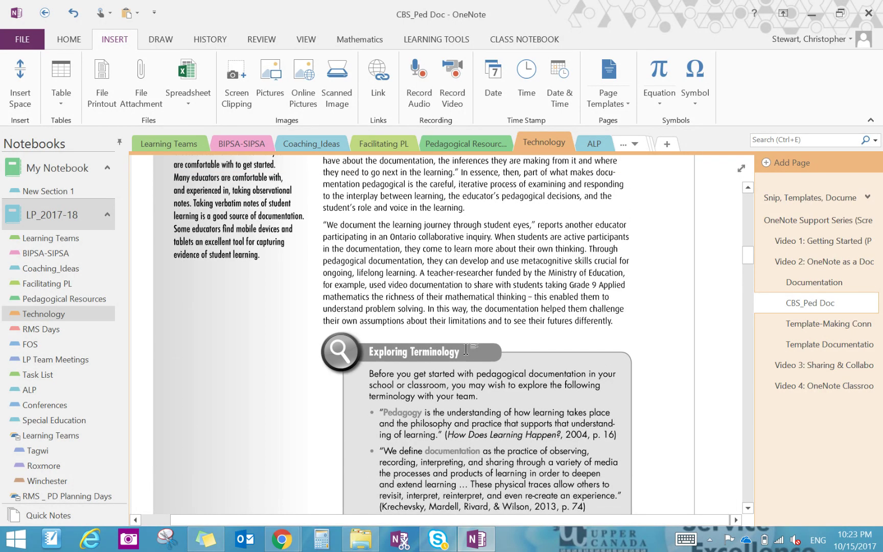
{"action": "scroll", "coordinate": [466, 349], "scroll_direction": "up", "scroll_amount": 3}
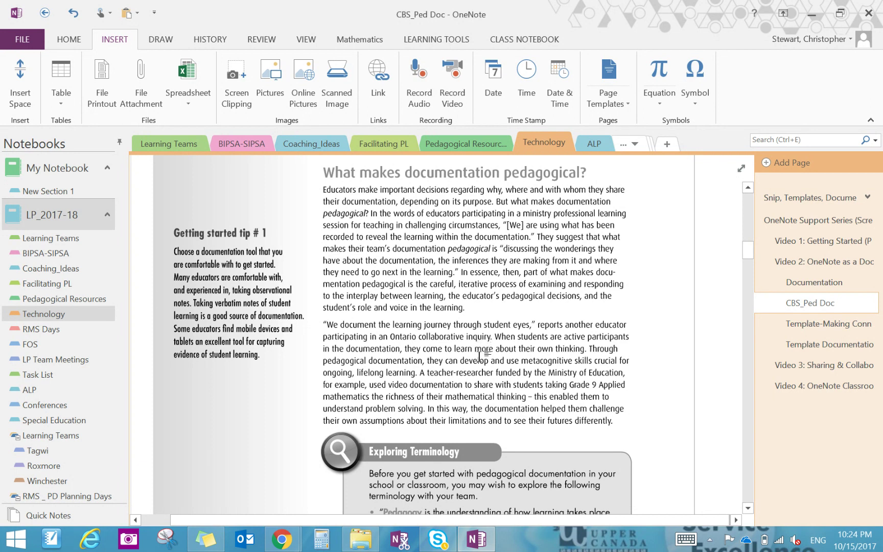
{"action": "scroll", "coordinate": [478, 355], "scroll_direction": "down", "scroll_amount": 2}
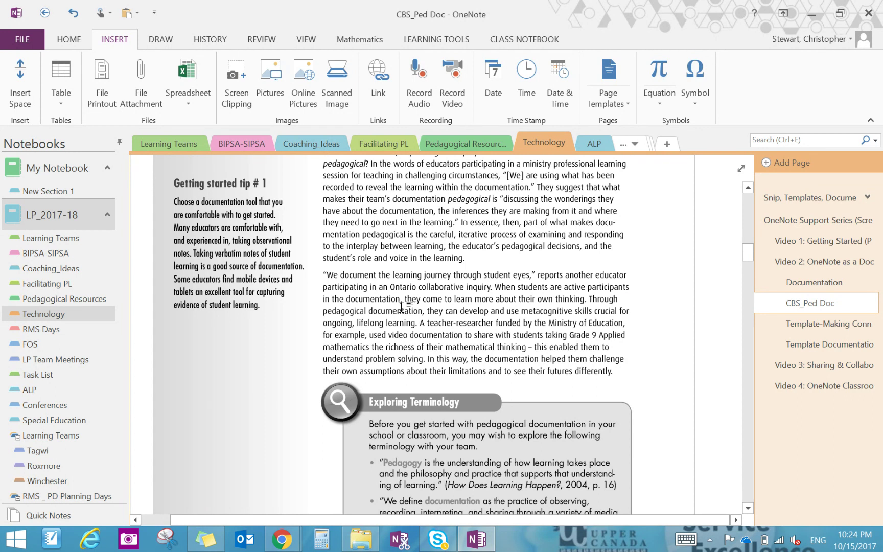
{"action": "scroll", "coordinate": [400, 304], "scroll_direction": "down", "scroll_amount": 2}
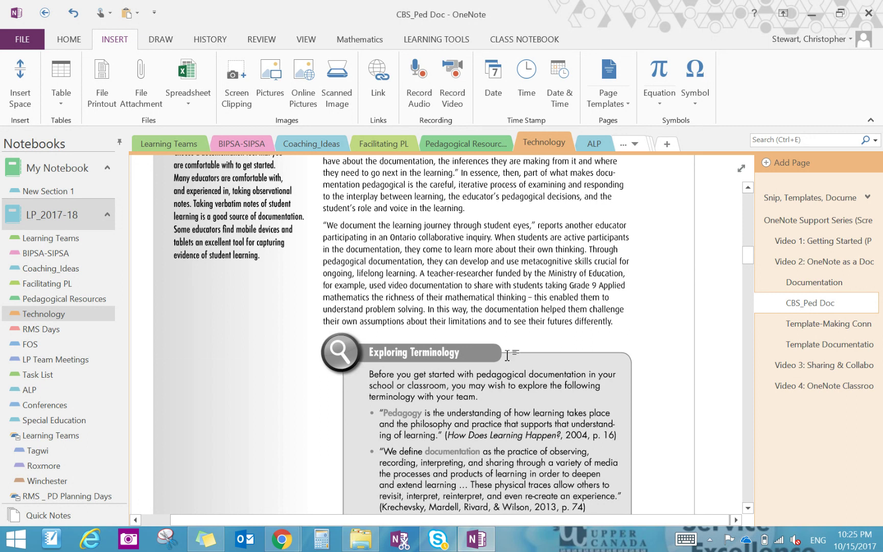
{"action": "scroll", "coordinate": [507, 355], "scroll_direction": "down", "scroll_amount": 1}
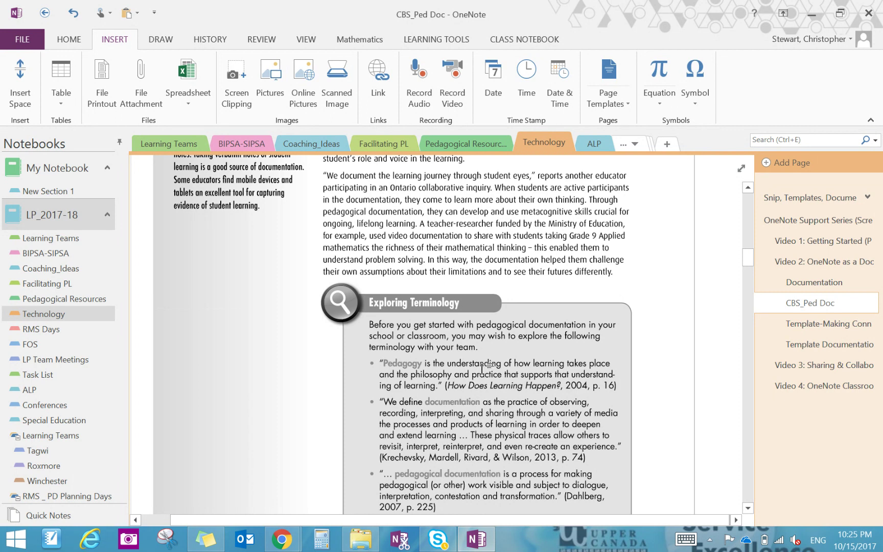
{"action": "scroll", "coordinate": [482, 366], "scroll_direction": "down", "scroll_amount": 2}
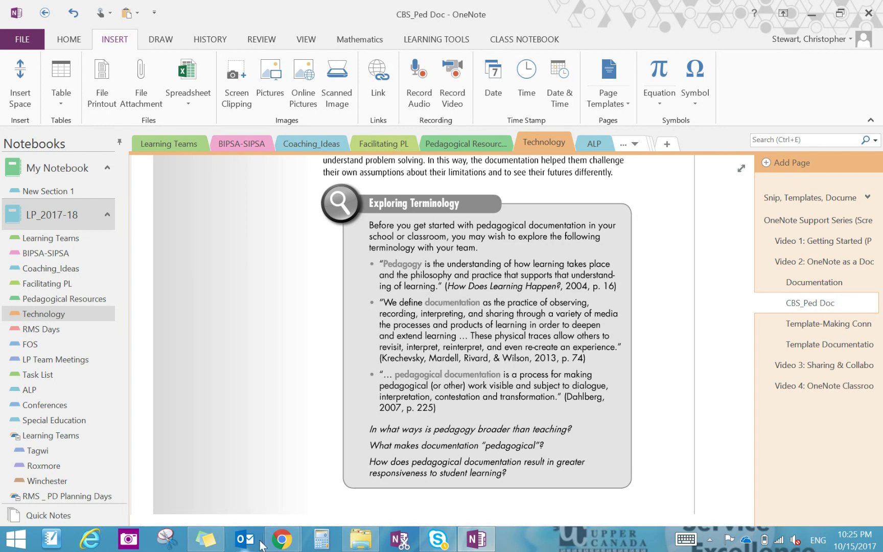
- View the UCDSB RMS 2017-18 page in Chrome, then return to OneNote's CBS_Ped Doc page
{"action": "mouse_move", "coordinate": [283, 543]}
{"action": "left_click", "coordinate": [208, 474]}
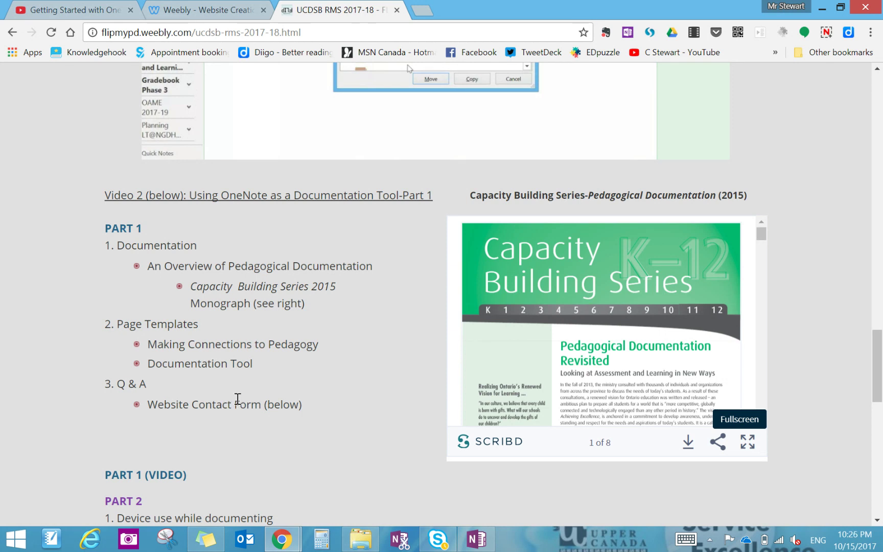
{"action": "left_click", "coordinate": [470, 547]}
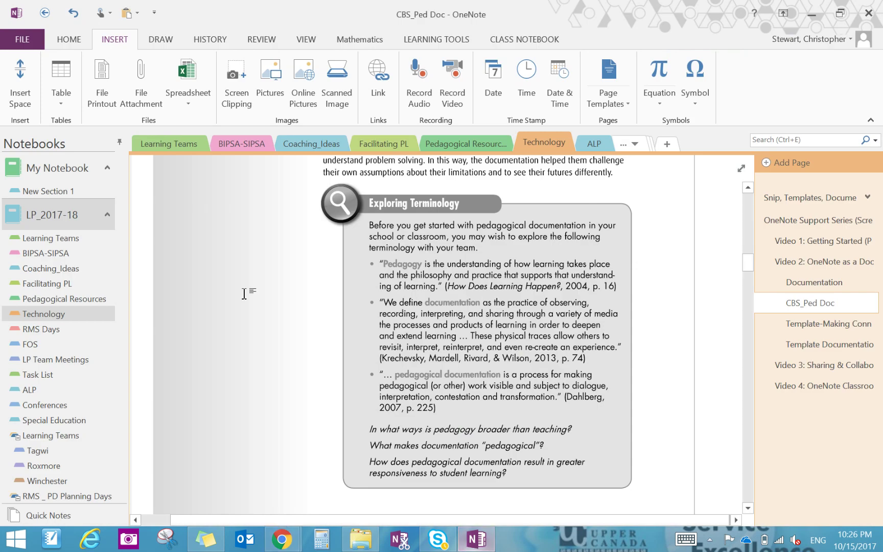
- Collapse the LP_2017-18 notebook and title the new New Section 1 page 'Observation Tool'
{"action": "left_click", "coordinate": [106, 217]}
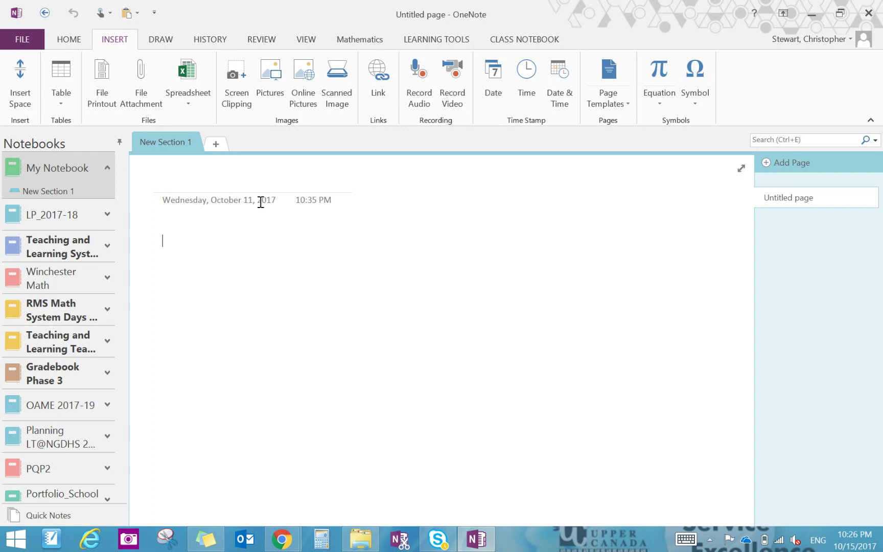
{"action": "left_click", "coordinate": [203, 188]}
{"action": "type", "text": "Ob"}
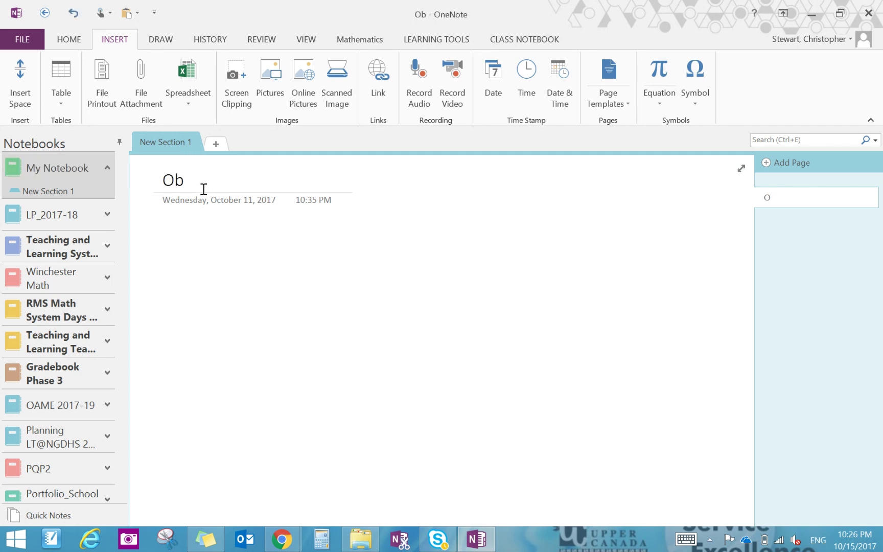
{"action": "type", "text": "servation"}
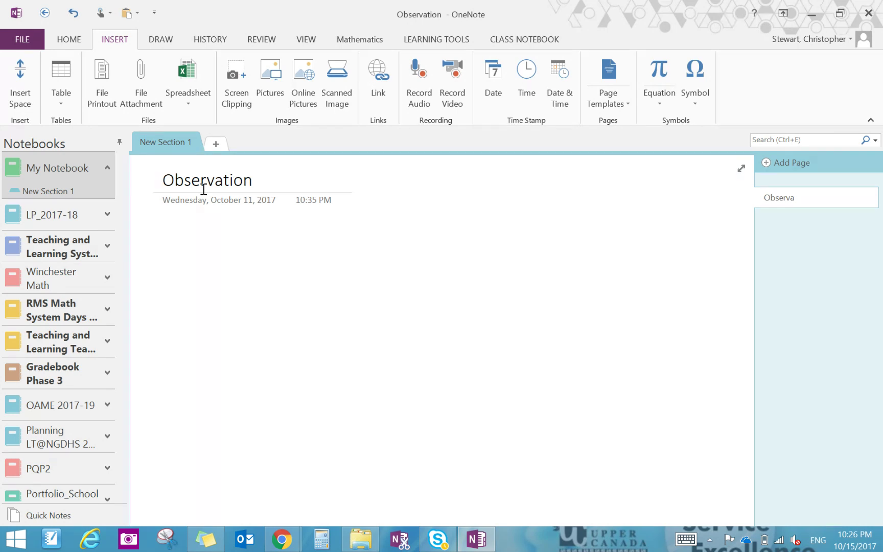
{"action": "type", "text": " Tool"}
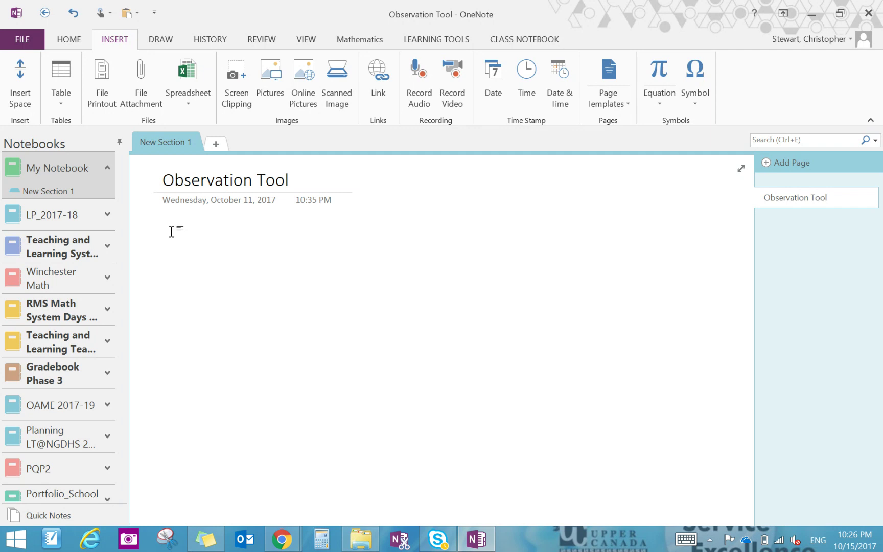
- Insert a 2×4 table and label its first rows Subject, Overall and Specific
{"action": "left_click", "coordinate": [56, 78]}
{"action": "left_click", "coordinate": [76, 185]}
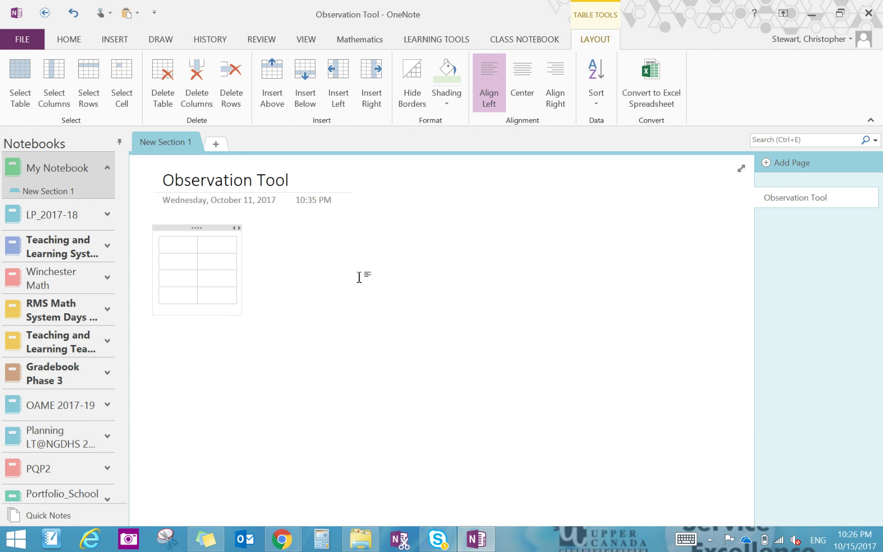
{"action": "type", "text": "Subject"}
{"action": "left_click", "coordinate": [196, 265]}
{"action": "type", "text": "Overall"}
{"action": "left_click", "coordinate": [174, 279]}
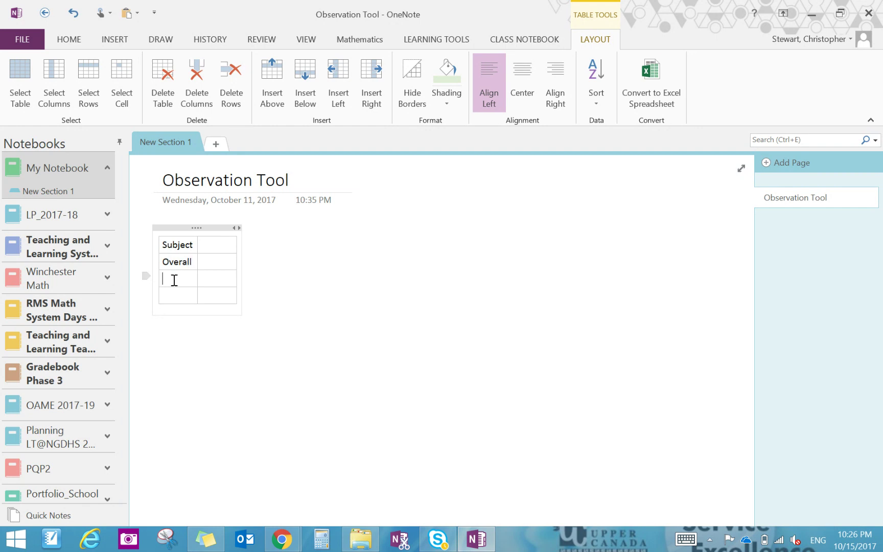
{"action": "type", "text": "Specific"}
{"action": "left_click", "coordinate": [164, 293]}
- Widen the table's container, label the fourth row Learning Goals, and add a Success Criteria row
{"action": "left_click_drag", "start_coordinate": [236, 227], "coordinate": [547, 261]}
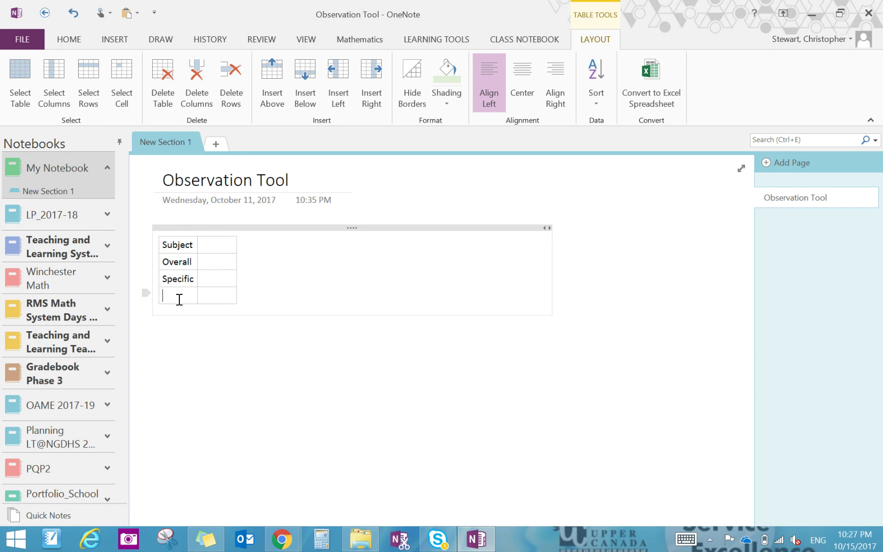
{"action": "type", "text": "Learning Goals"}
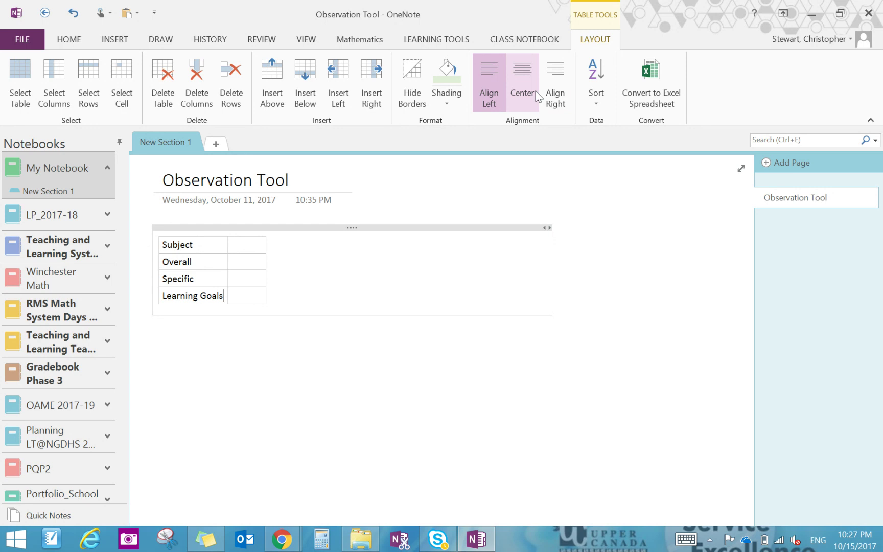
{"action": "key", "text": "Return"}
{"action": "key", "text": "BackSpace"}
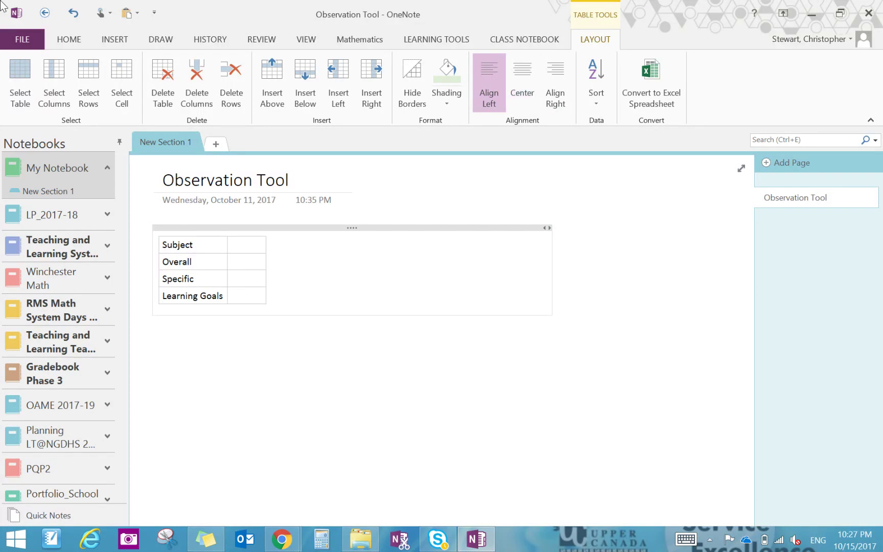
{"action": "key", "text": "ctrl+Return"}
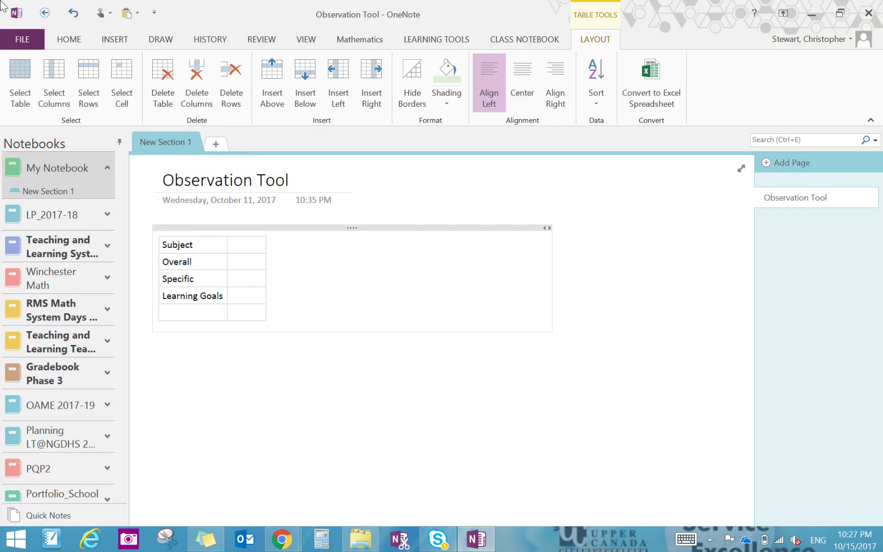
{"action": "type", "text": "Success Criteria"}
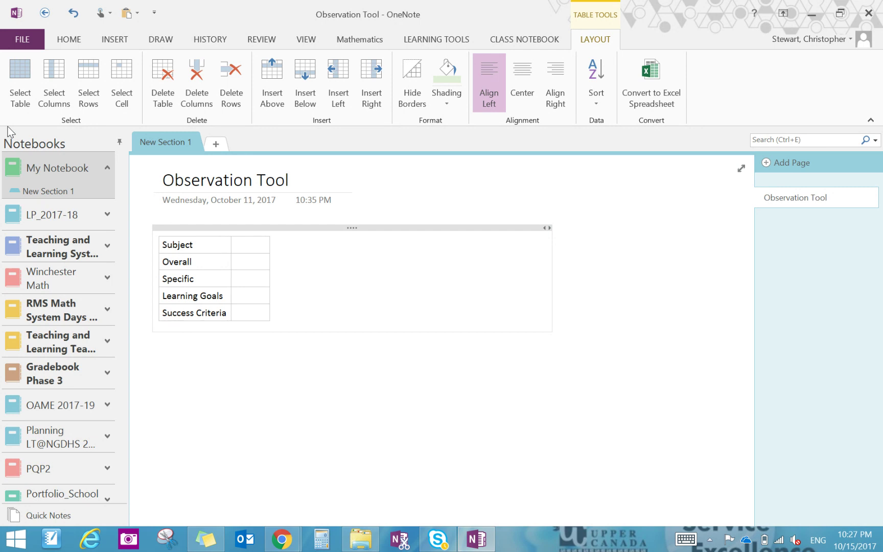
{"action": "left_click", "coordinate": [249, 313]}
- Add three 'I can' to-do checkbox lines beside Success Criteria
{"action": "left_click", "coordinate": [116, 43]}
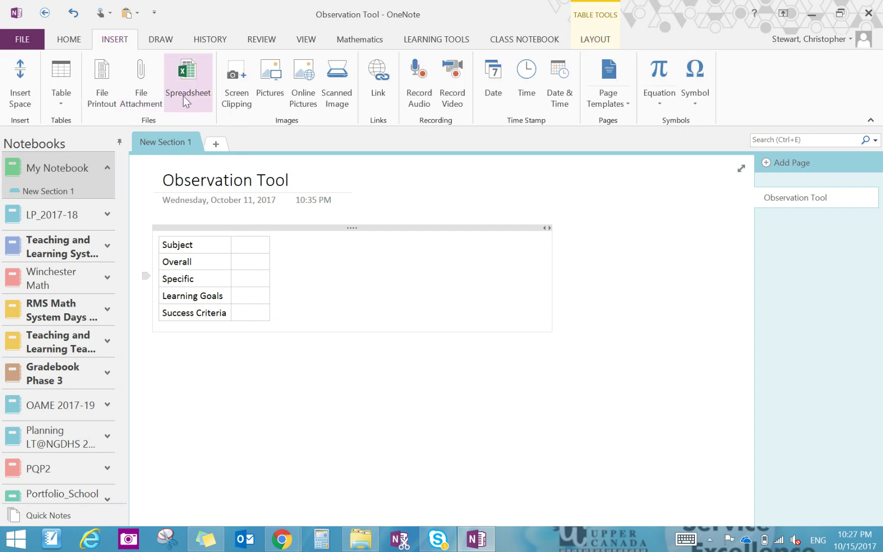
{"action": "left_click", "coordinate": [77, 42]}
{"action": "left_click", "coordinate": [485, 76]}
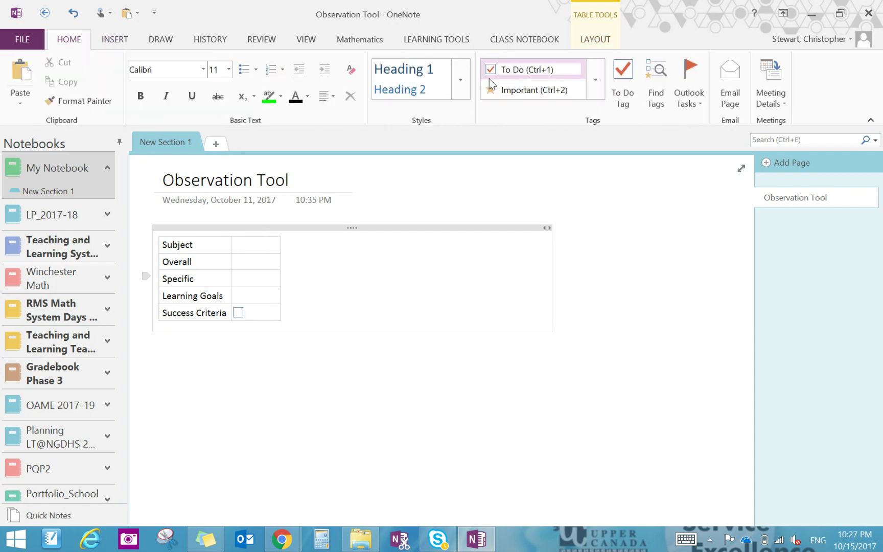
{"action": "type", "text": "I can"}
{"action": "key", "text": "Tab"}
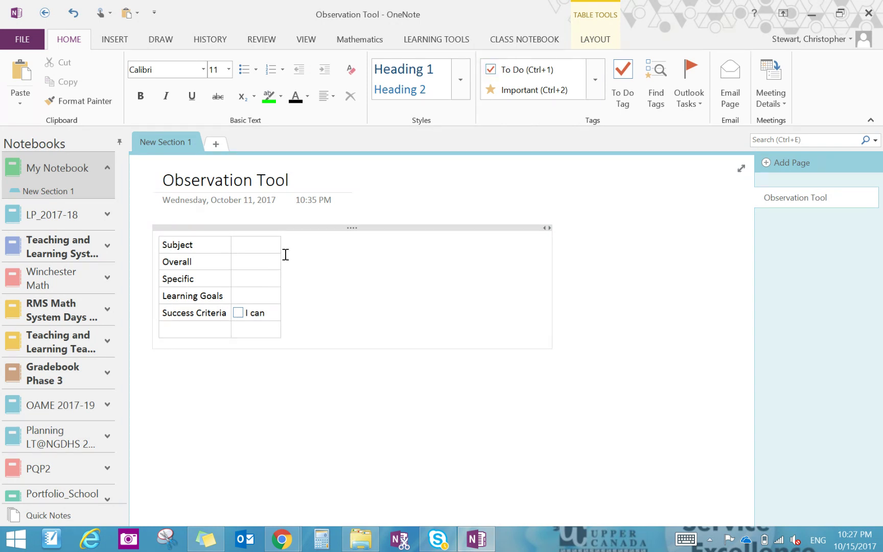
{"action": "left_click", "coordinate": [276, 317]}
{"action": "key", "text": "Return"}
{"action": "type", "text": "I c"}
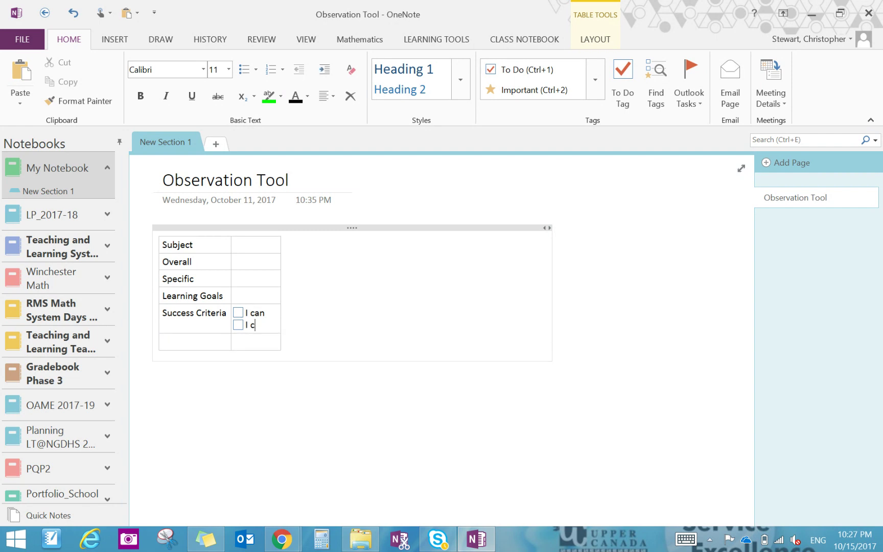
{"action": "type", "text": "an"}
{"action": "key", "text": "Return"}
{"action": "type", "text": "I ca"}
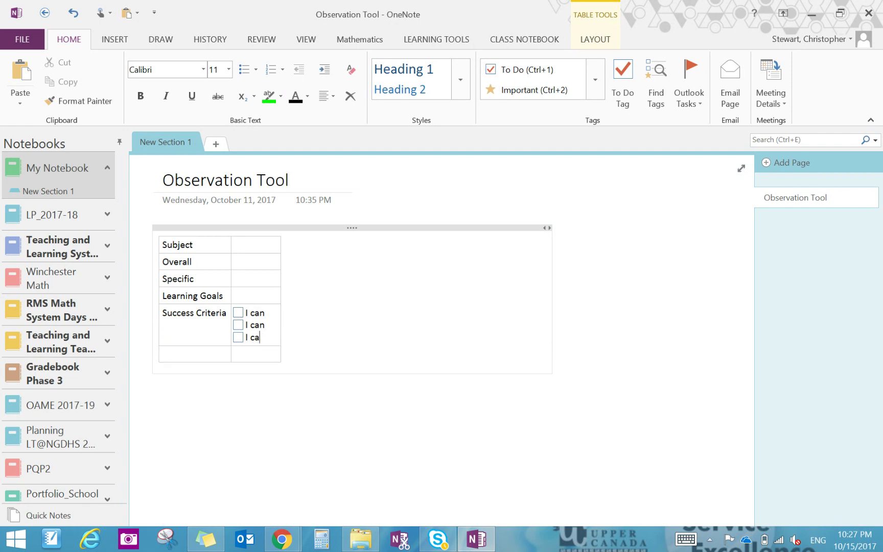
{"action": "type", "text": "n"}
- Enter 'We are learning to...' beside Learning Goals, then move to the end of Specific
{"action": "left_click", "coordinate": [245, 295]}
{"action": "type", "text": "We are larning"}
{"action": "key", "text": "BackSpace"}
{"action": "key", "text": "BackSpace"}
{"action": "key", "text": "BackSpace"}
{"action": "key", "text": "BackSpace"}
{"action": "key", "text": "BackSpace"}
{"action": "key", "text": "BackSpace"}
{"action": "type", "text": "earning to"}
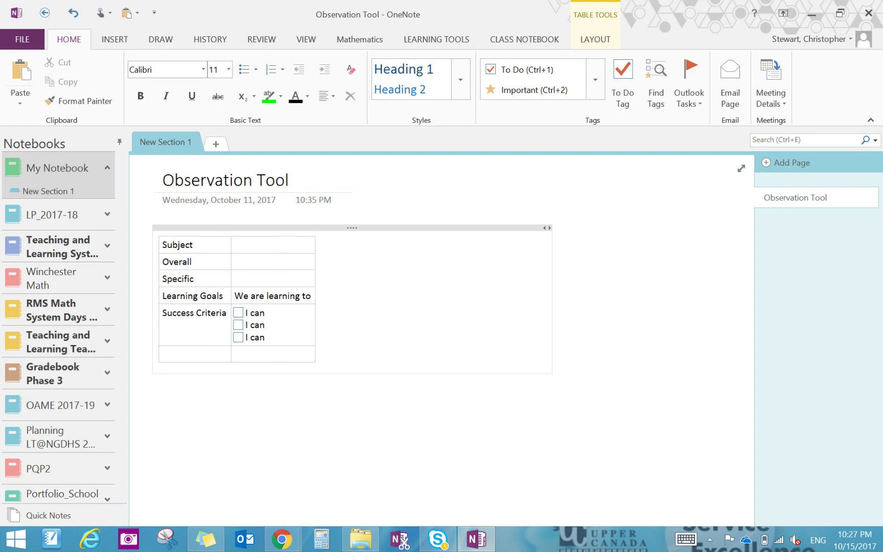
{"action": "type", "text": "..."}
{"action": "left_click", "coordinate": [210, 283]}
- Relabel the Specific and Overall rows as Specific Exp and Overall Exp
{"action": "type", "text": "Exp"}
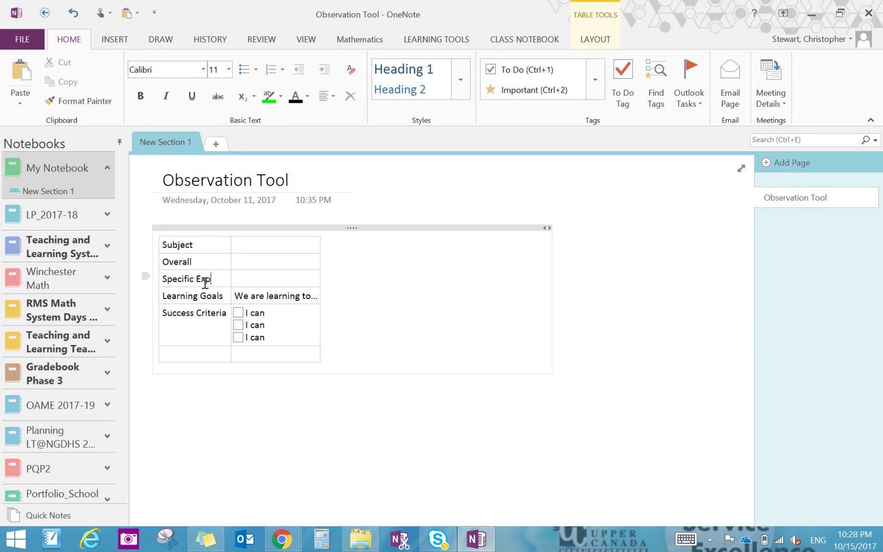
{"action": "left_click", "coordinate": [195, 262]}
{"action": "type", "text": "Exp"}
- Insert a Strand row below Subject and label the last row Tasks
{"action": "left_click", "coordinate": [241, 246]}
{"action": "left_click", "coordinate": [595, 41]}
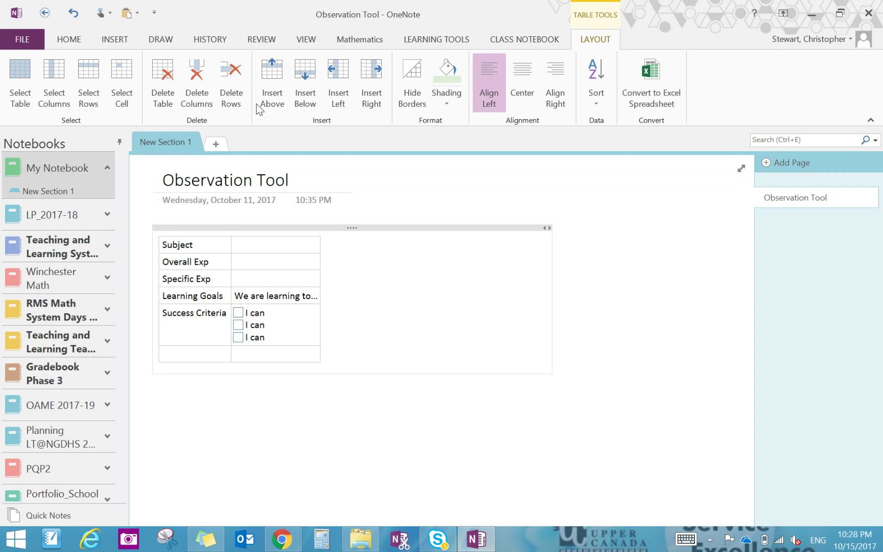
{"action": "left_click", "coordinate": [296, 102]}
{"action": "left_click", "coordinate": [195, 261]}
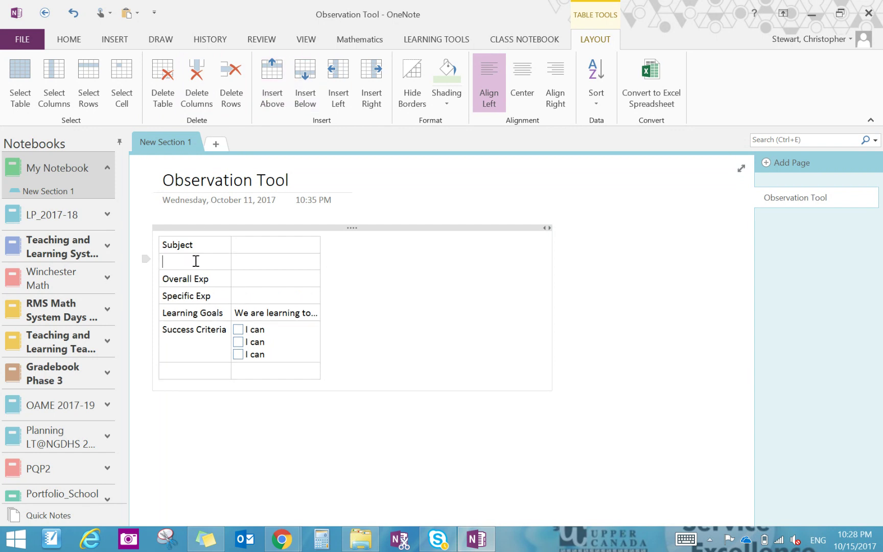
{"action": "type", "text": "Strrand"}
{"action": "key", "text": "BackSpace"}
{"action": "key", "text": "BackSpace"}
{"action": "key", "text": "BackSpace"}
{"action": "key", "text": "BackSpace"}
{"action": "type", "text": "add"}
{"action": "left_click", "coordinate": [195, 371]}
{"action": "type", "text": "Tasks"}
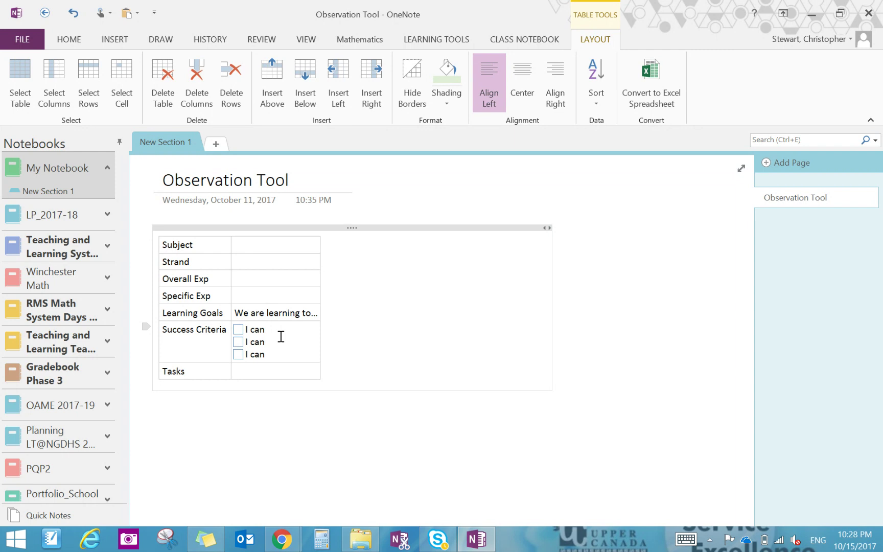
- Insert a 9-column, 8-row table beneath the Observation Tool table
{"action": "left_click", "coordinate": [161, 408]}
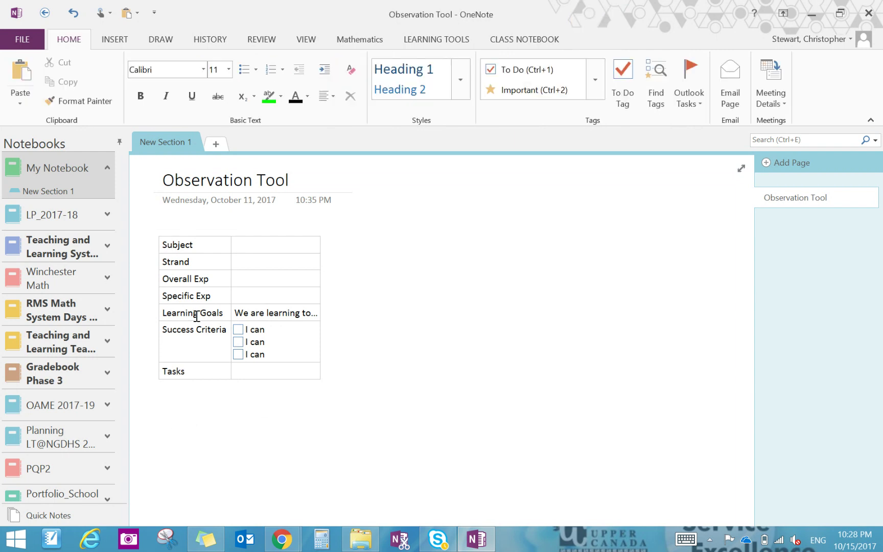
{"action": "left_click", "coordinate": [107, 40]}
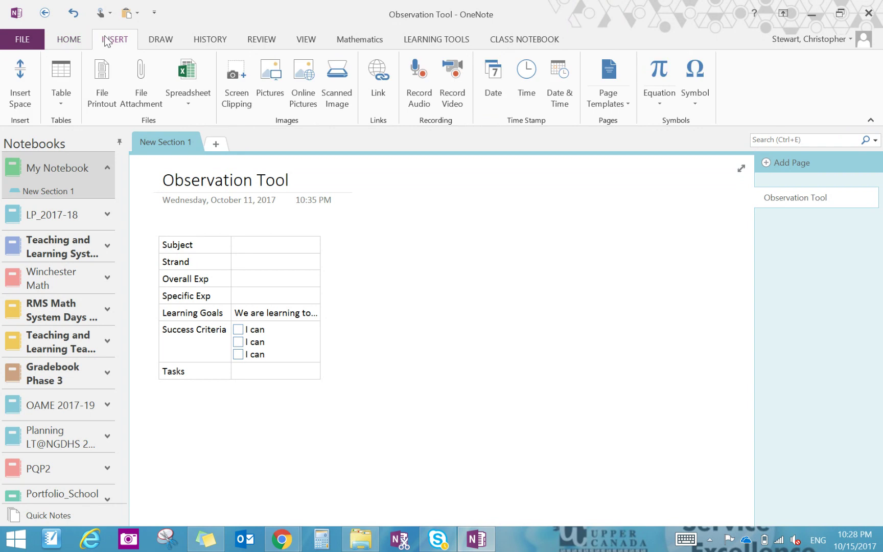
{"action": "left_click", "coordinate": [62, 92]}
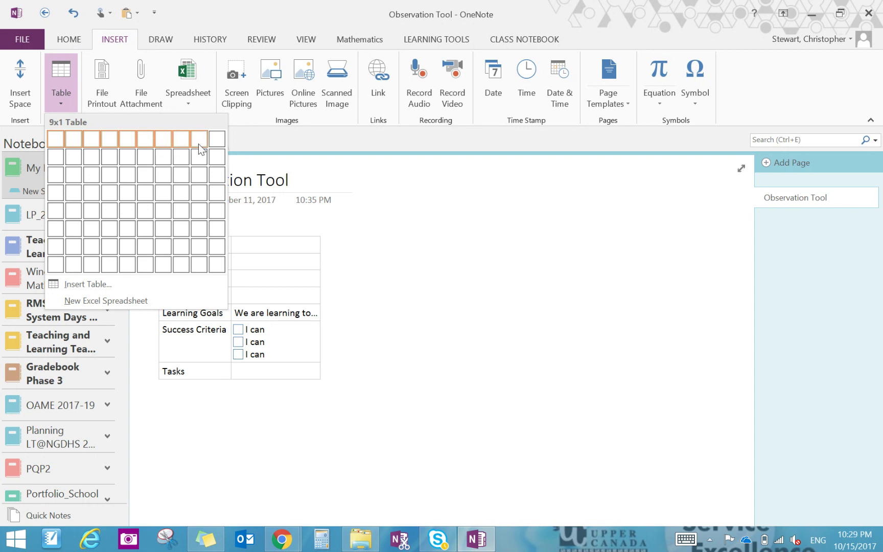
{"action": "left_click", "coordinate": [197, 262]}
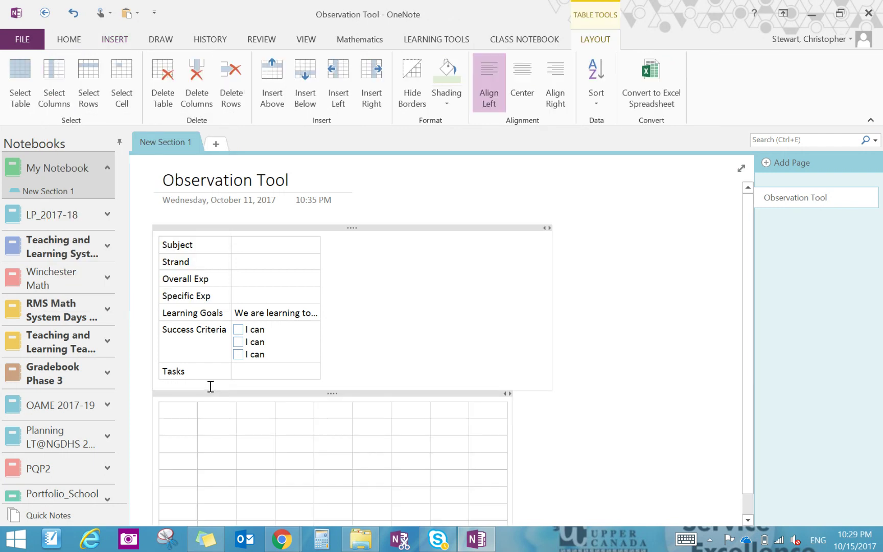
- Head the new grid's first column Student and prefix the three 'I can' criteria with A), B), C)
{"action": "type", "text": "Student"}
{"action": "key", "text": "Tab"}
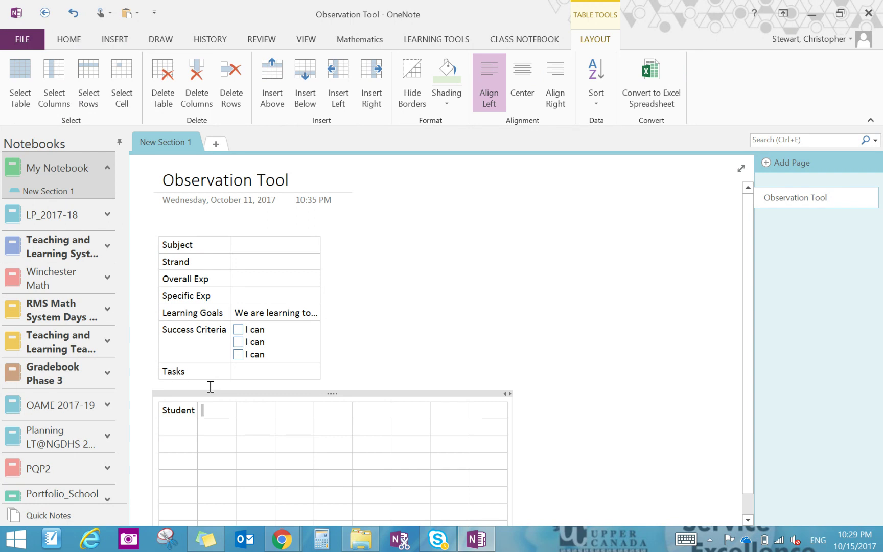
{"action": "left_click", "coordinate": [287, 323]}
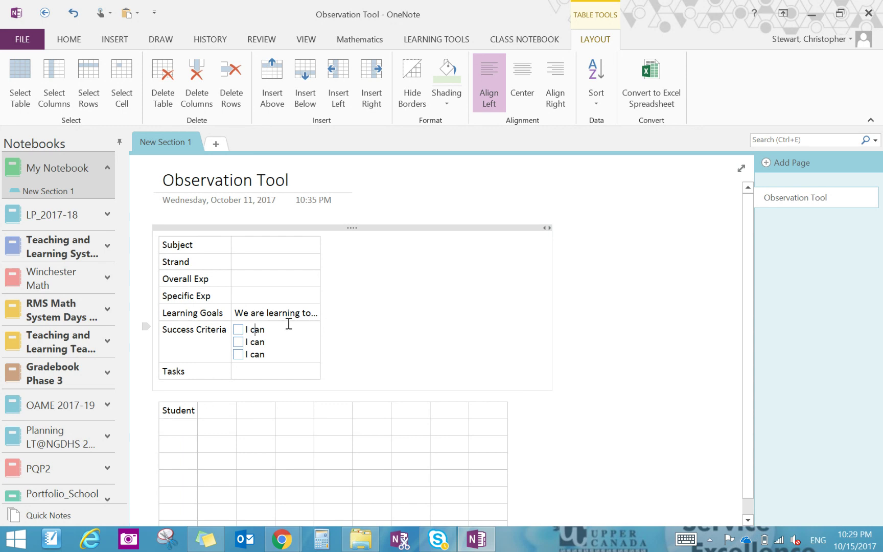
{"action": "key", "text": "Home"}
{"action": "type", "text": "A)"}
{"action": "key", "text": "Down"}
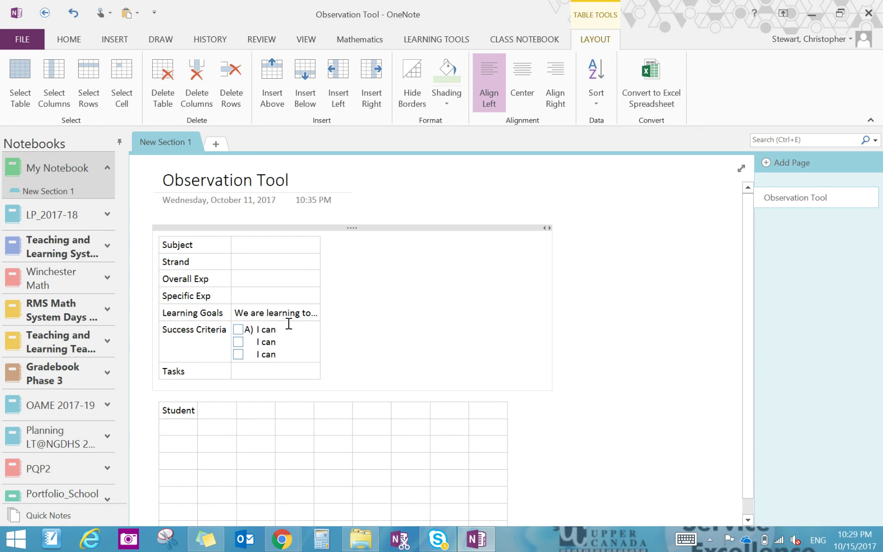
{"action": "type", "text": "B)"}
{"action": "key", "text": "Down"}
{"action": "type", "text": "C)"}
- Fill the grid's next three header cells with A, B and C
{"action": "left_click", "coordinate": [216, 410]}
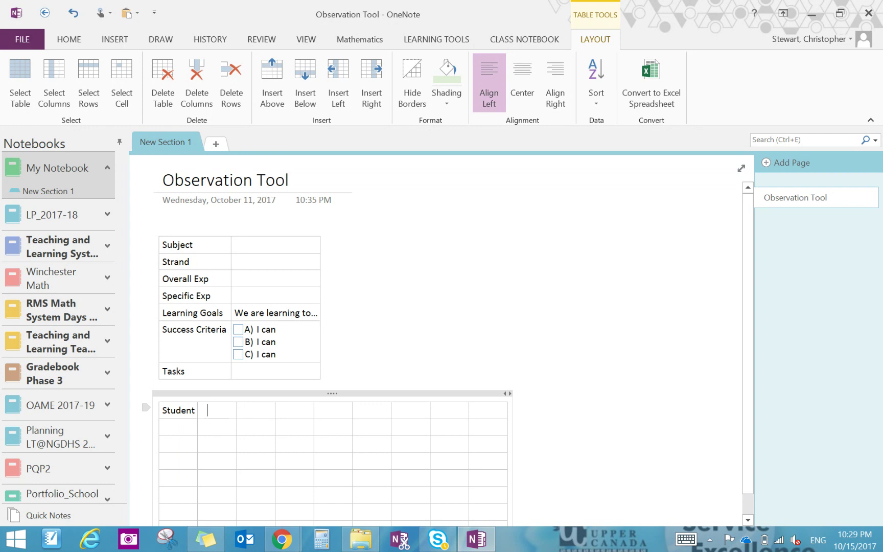
{"action": "type", "text": "A"}
{"action": "key", "text": "Tab"}
{"action": "type", "text": "B"}
{"action": "key", "text": "Tab"}
{"action": "type", "text": "C"}
- Add to-do checkboxes in row 2 under columns A, B and C
{"action": "left_click", "coordinate": [77, 43]}
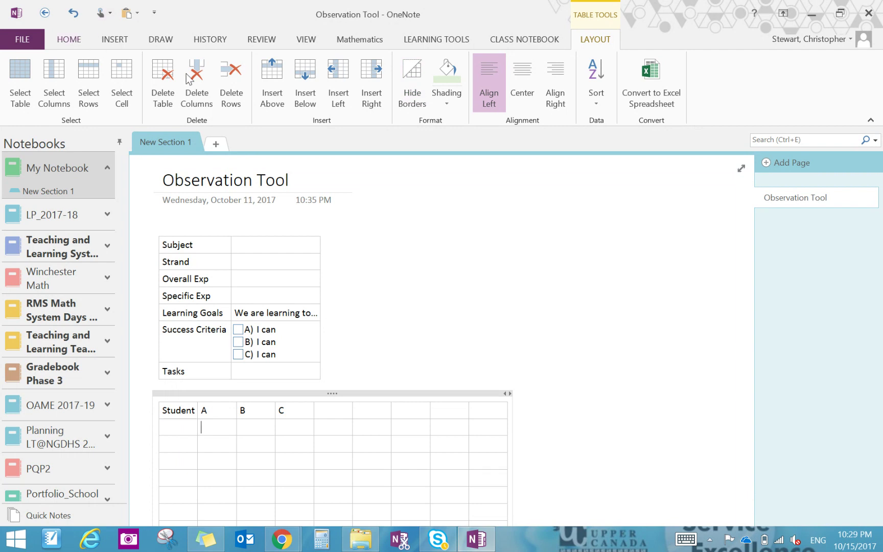
{"action": "left_click", "coordinate": [513, 74]}
{"action": "left_click", "coordinate": [257, 429]}
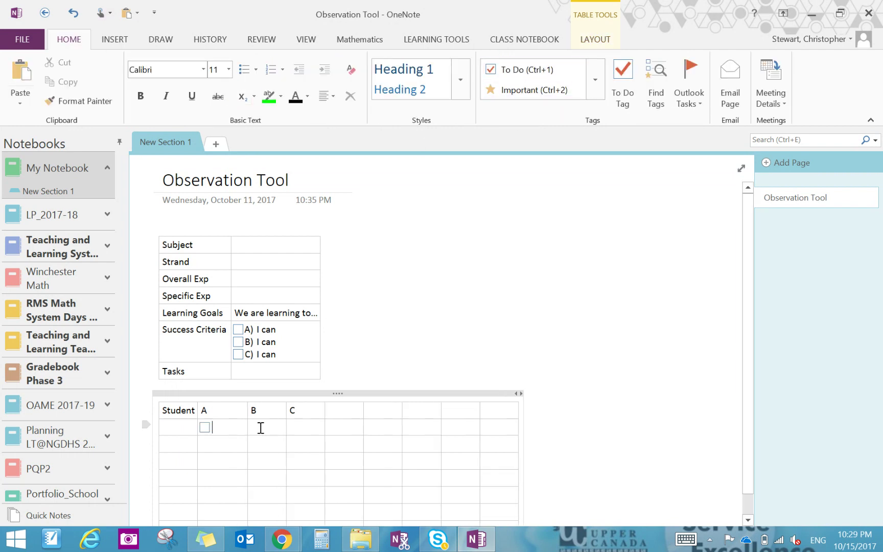
{"action": "left_click", "coordinate": [517, 73]}
{"action": "left_click", "coordinate": [301, 429]}
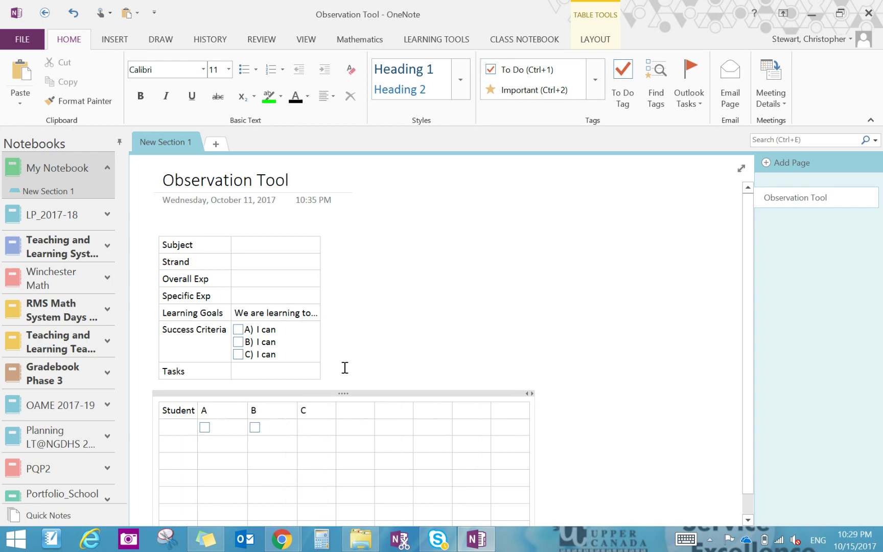
{"action": "left_click", "coordinate": [498, 71]}
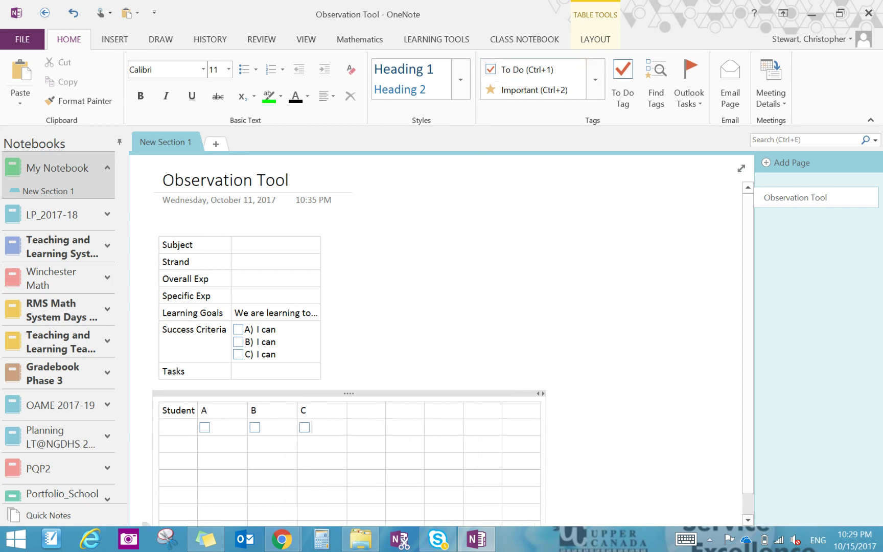
{"action": "left_click", "coordinate": [360, 414]}
- Add the Documentation header with 'Notes, picture, video, audio' in the cell below it
{"action": "type", "text": "Documentat"}
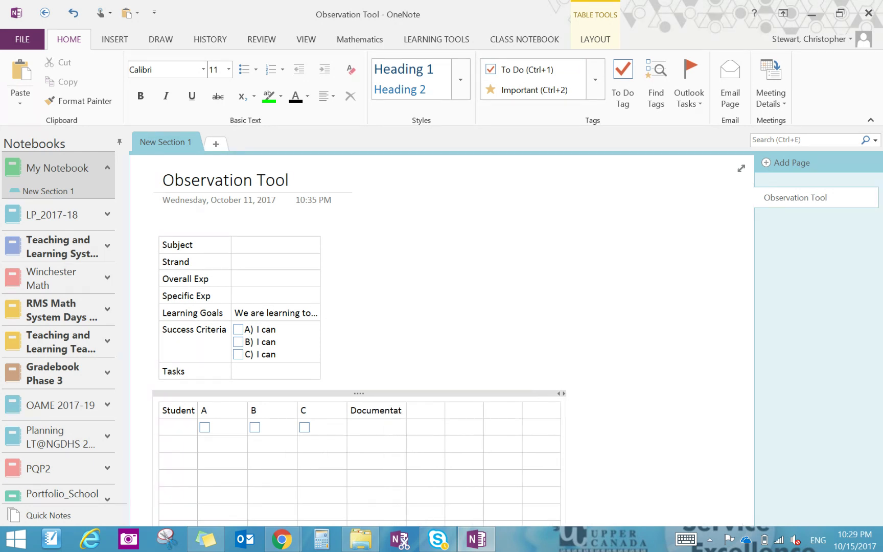
{"action": "type", "text": "ion"}
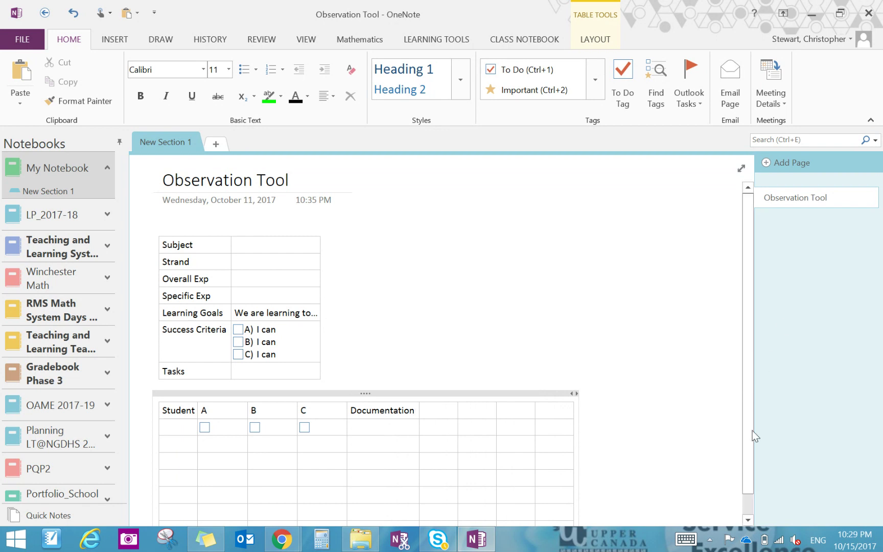
{"action": "left_click_drag", "start_coordinate": [752, 430], "coordinate": [751, 483]}
{"action": "left_click", "coordinate": [377, 398]}
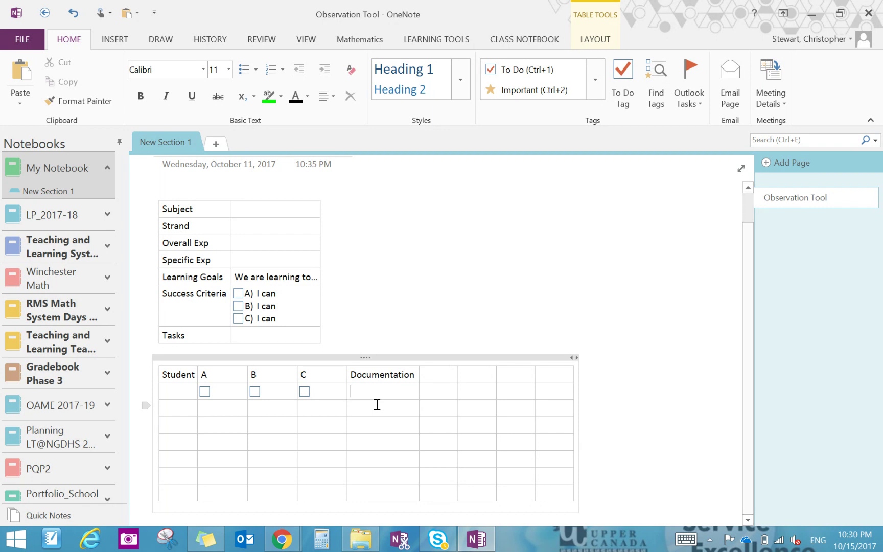
{"action": "type", "text": "notes, pitu"}
{"action": "key", "text": "BackSpace"}
{"action": "key", "text": "BackSpace"}
{"action": "type", "text": "cutre"}
{"action": "key", "text": "BackSpace"}
{"action": "key", "text": "BackSpace"}
{"action": "key", "text": "BackSpace"}
{"action": "key", "text": "BackSpace"}
{"action": "type", "text": "ture, "}
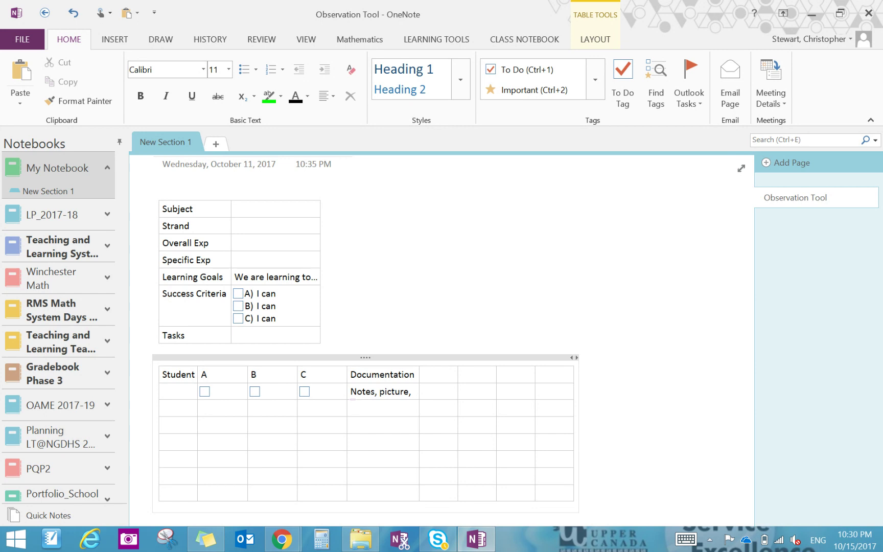
{"action": "type", "text": "video"}
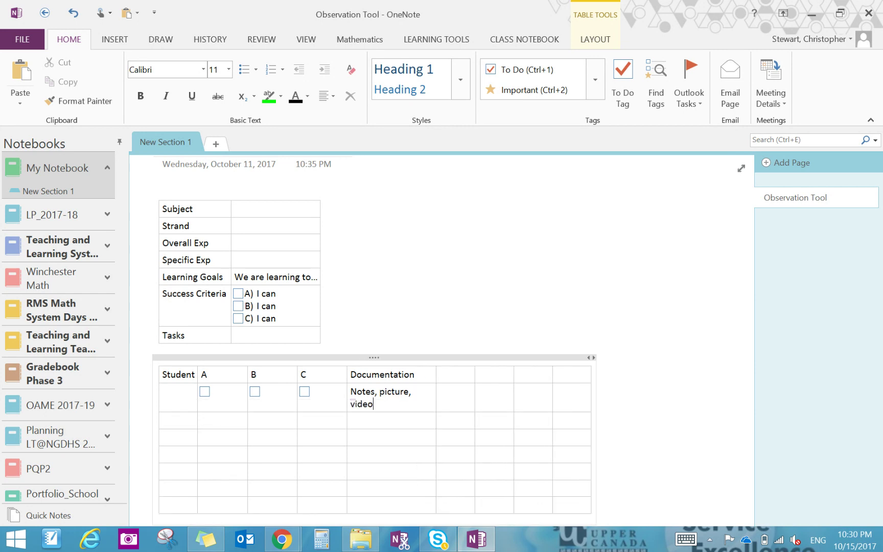
{"action": "type", "text": ", audio"}
- Add the Observation header with 'Notes' in the cell below it
{"action": "left_click", "coordinate": [459, 375]}
{"action": "type", "text": "Observation"}
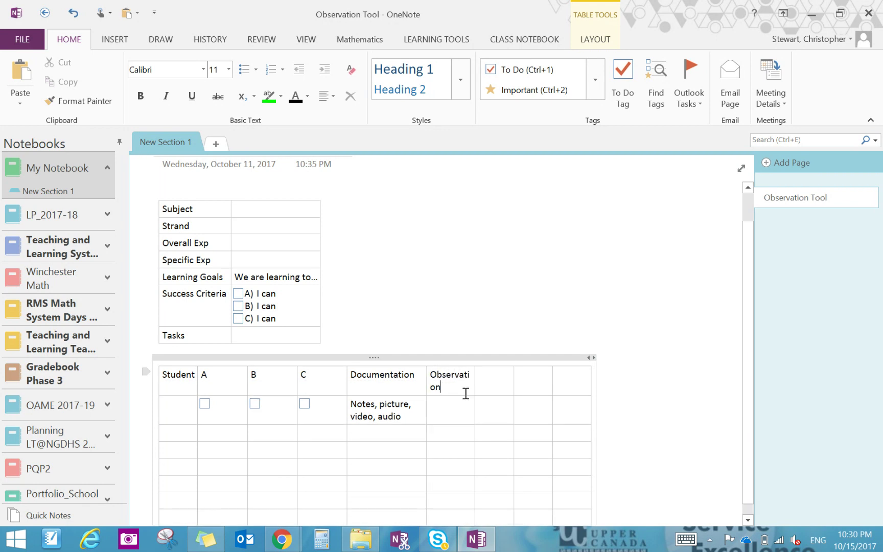
{"action": "left_click", "coordinate": [451, 405]}
{"action": "type", "text": "Notes"}
- Add the headers 'Interpretation (Student Voice)' and 'Feedback (Descriptive)' in the next two columns
{"action": "left_click", "coordinate": [489, 379]}
{"action": "type", "text": "Interpre"}
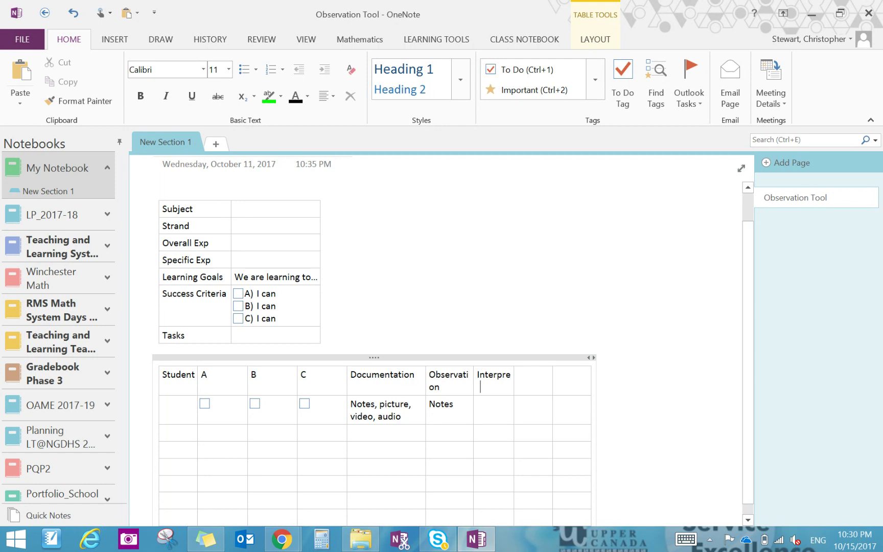
{"action": "type", "text": "tation"}
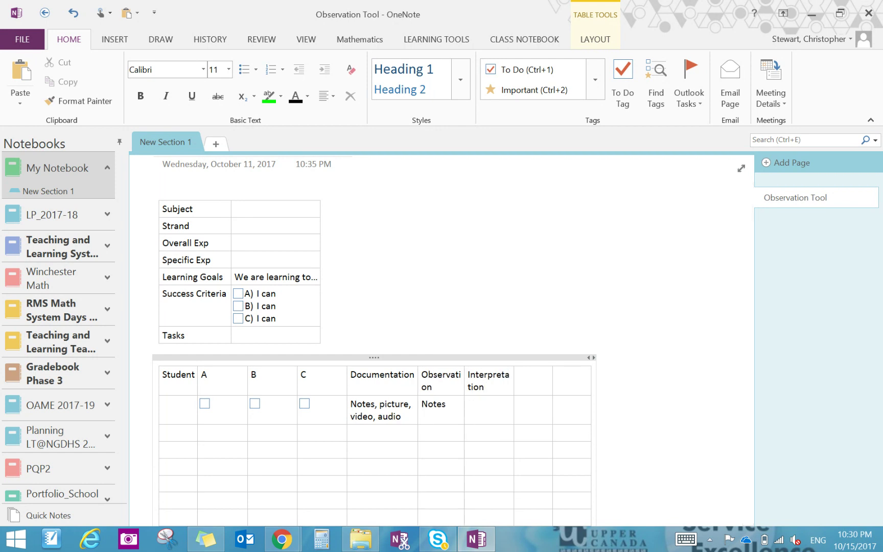
{"action": "type", "text": " B"}
{"action": "key", "text": "BackSpace"}
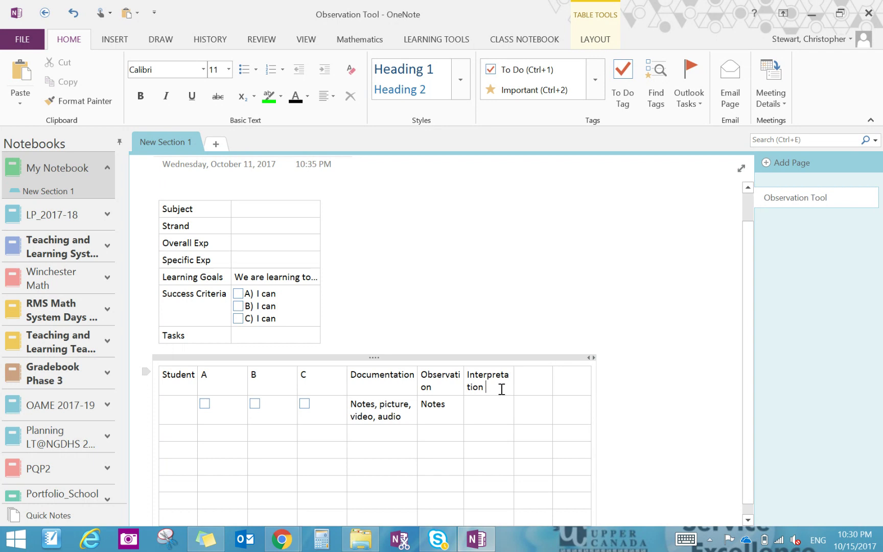
{"action": "type", "text": "(Stu"}
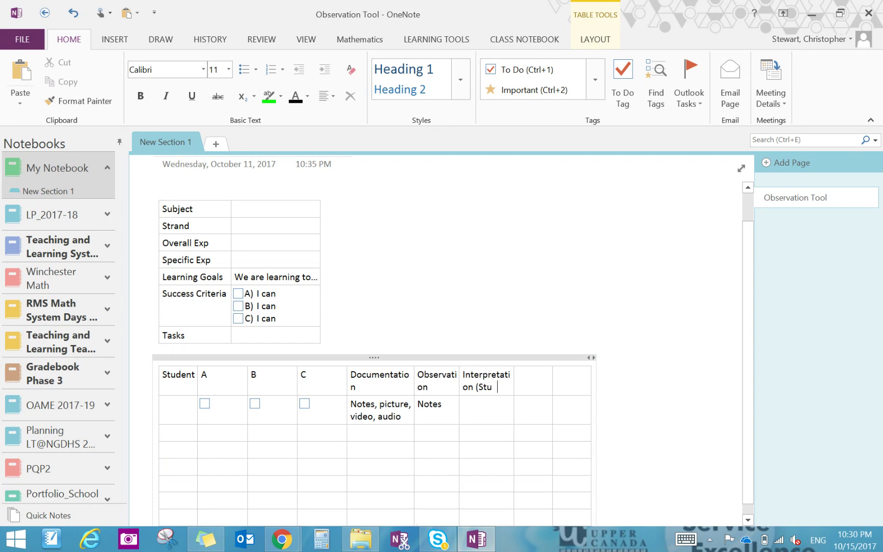
{"action": "type", "text": "dent Voi"}
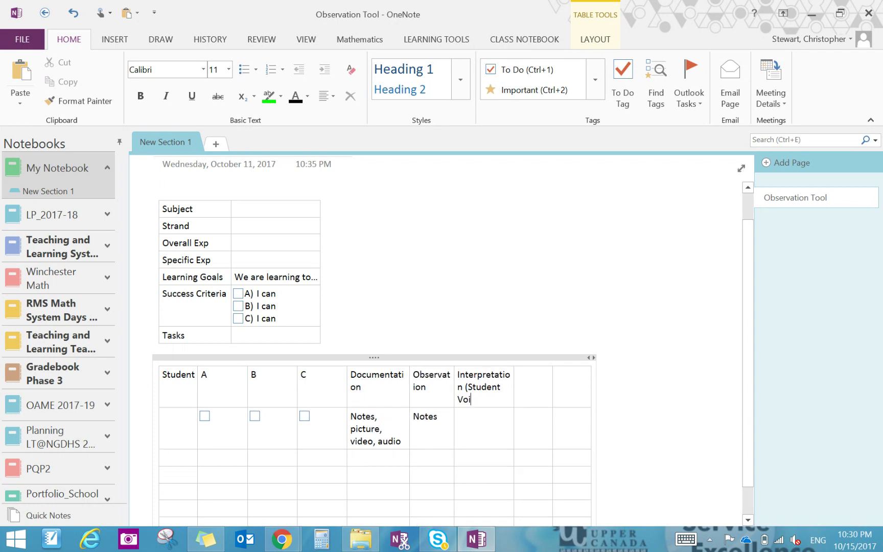
{"action": "type", "text": "ce)"}
{"action": "key", "text": "Tab"}
{"action": "type", "text": "Feedback"}
{"action": "type", "text": "(Descripit"}
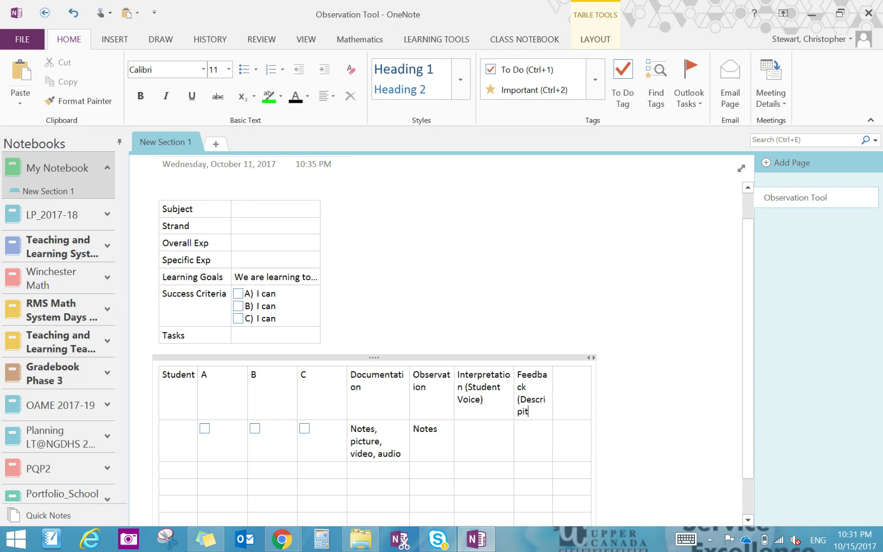
{"action": "key", "text": "BackSpace"}
{"action": "key", "text": "BackSpace"}
{"action": "type", "text": "tiv"}
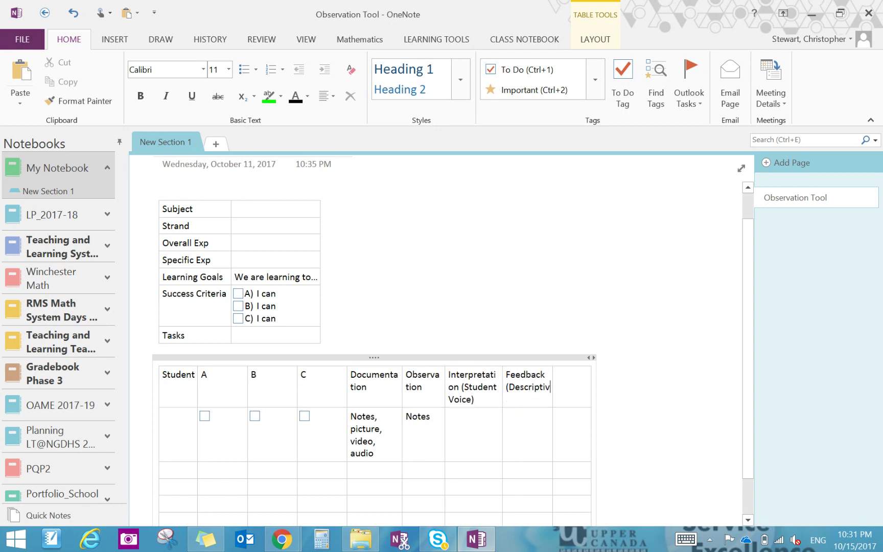
{"action": "type", "text": "e)"}
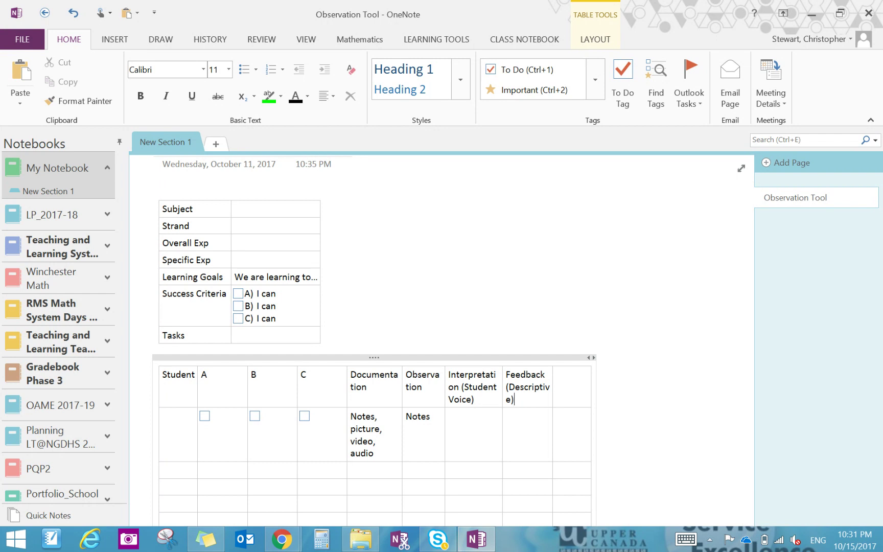
- Label the grid's last empty header cell 'Next Steps'
{"action": "left_click", "coordinate": [562, 378]}
{"action": "type", "text": "Next Step"}
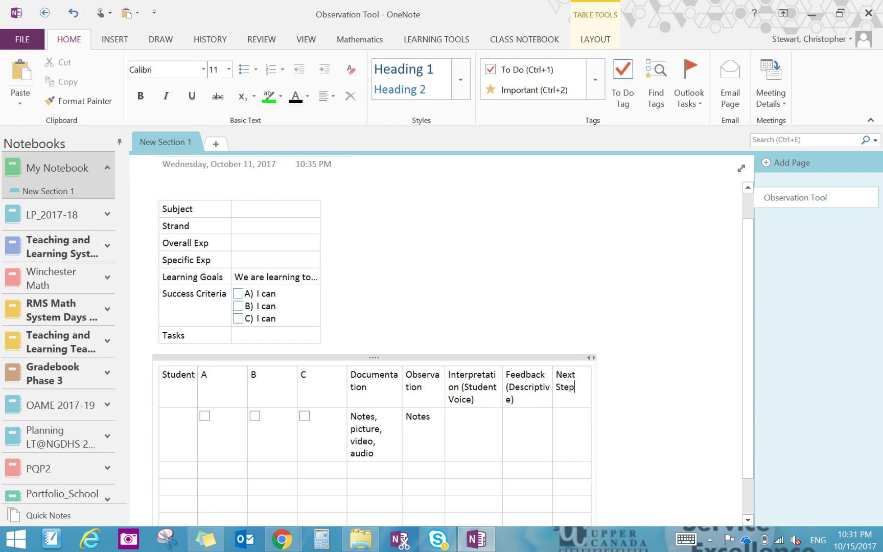
{"action": "type", "text": "s"}
- Create a new page from the Observation Template saved under My Templates
{"action": "left_click", "coordinate": [105, 41]}
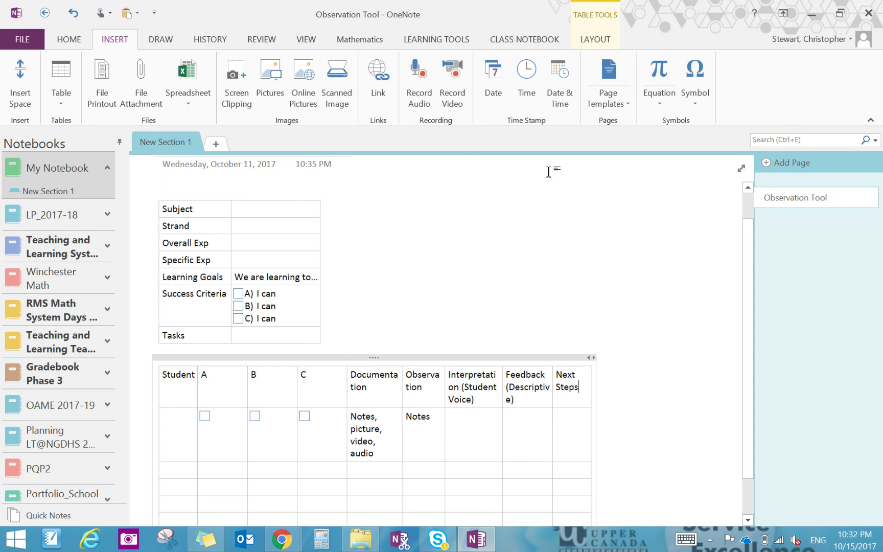
{"action": "left_click", "coordinate": [608, 99]}
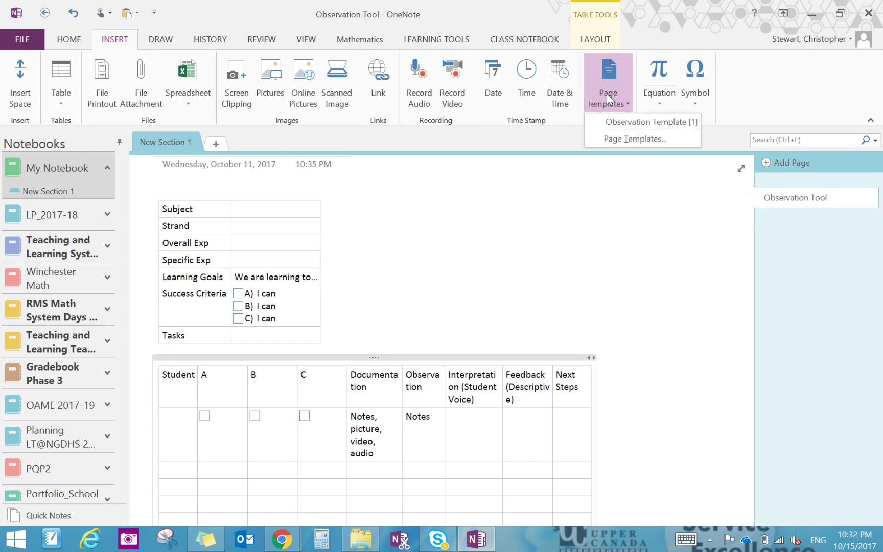
{"action": "left_click", "coordinate": [647, 142]}
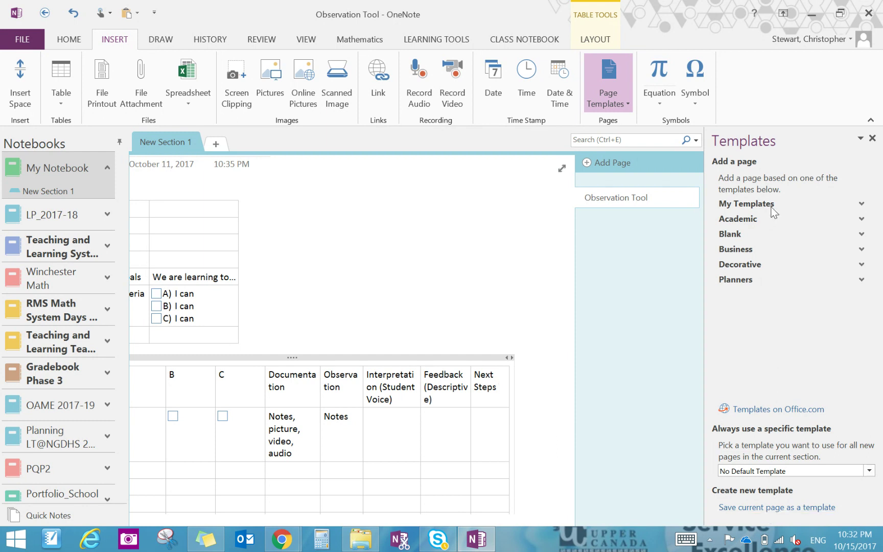
{"action": "left_click", "coordinate": [745, 203]}
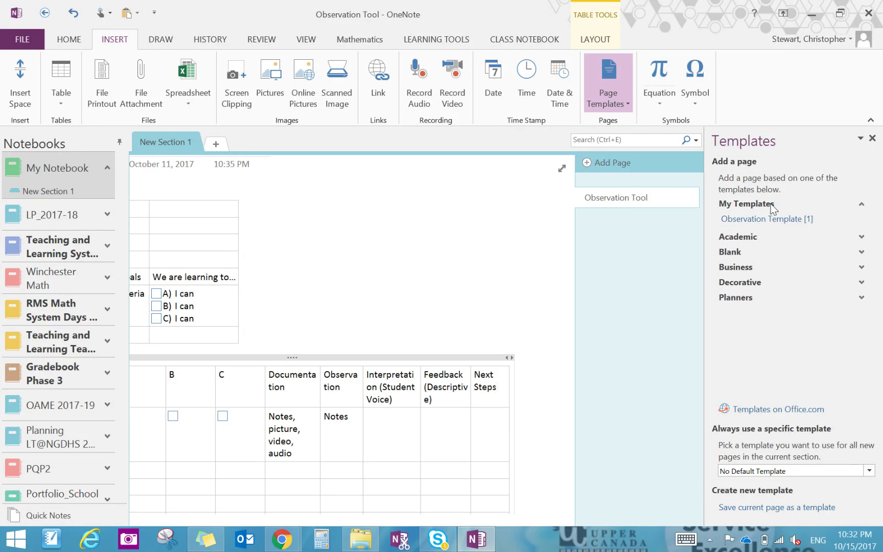
{"action": "left_click", "coordinate": [774, 220]}
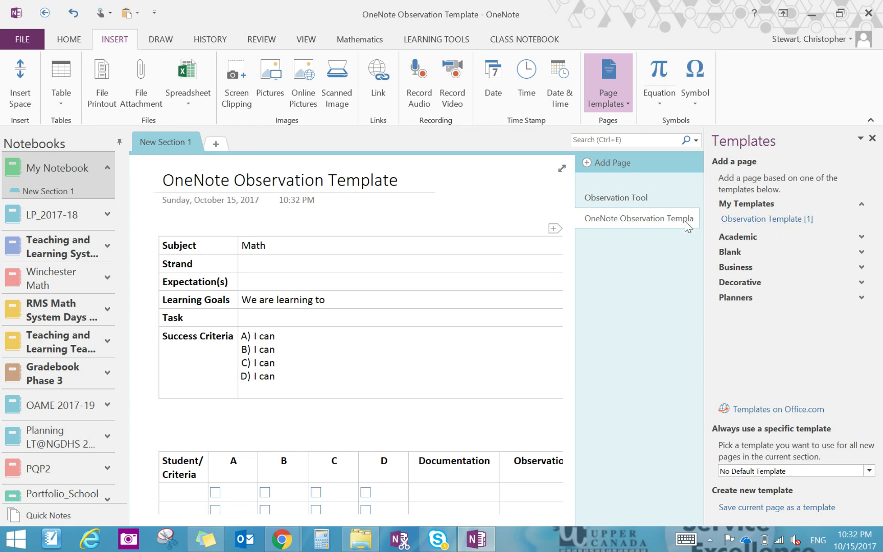
- Close the Templates pane and insert an 'Interpretation' column to the right of Observation
{"action": "left_click", "coordinate": [871, 138]}
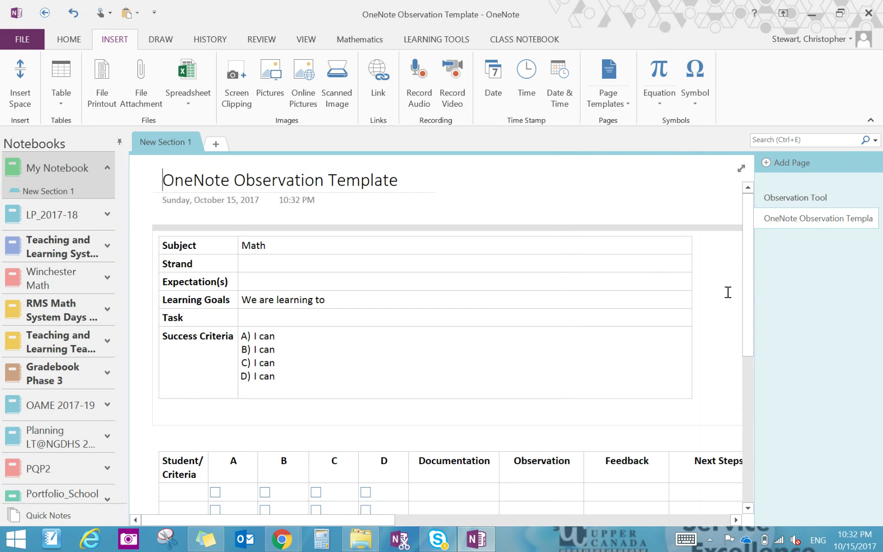
{"action": "left_click_drag", "start_coordinate": [747, 306], "coordinate": [760, 418]}
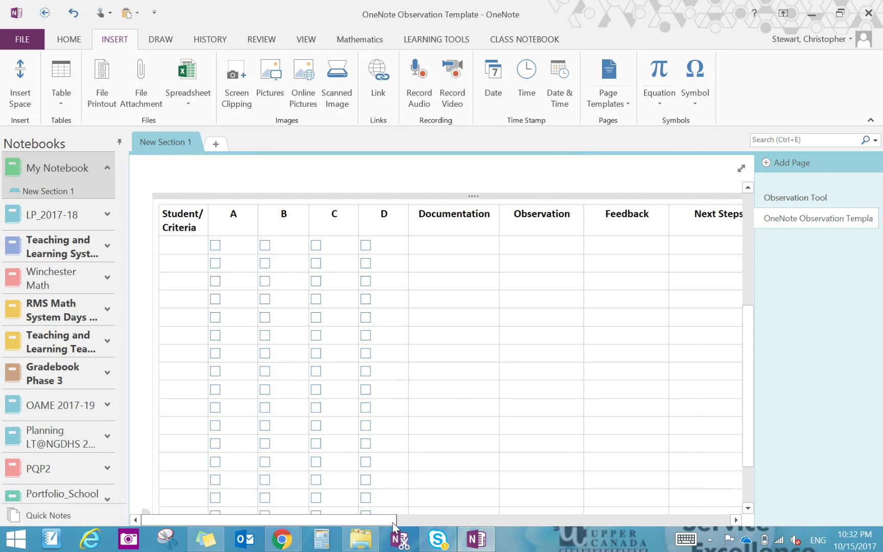
{"action": "left_click_drag", "start_coordinate": [393, 519], "coordinate": [449, 522]}
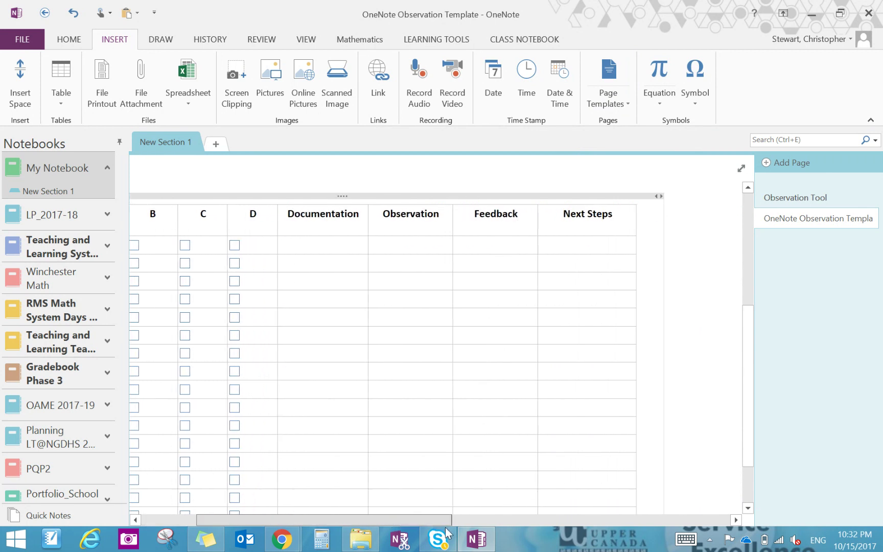
{"action": "right_click", "coordinate": [457, 221]}
{"action": "left_click", "coordinate": [430, 225]}
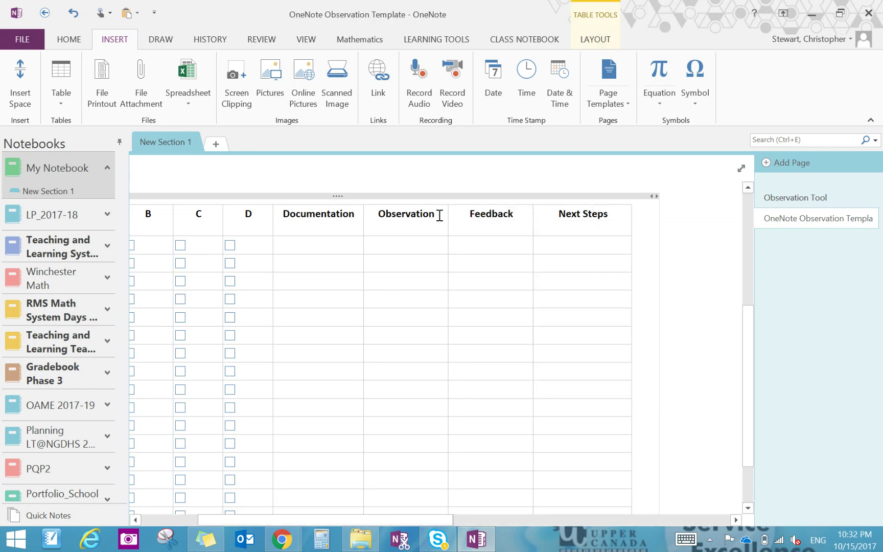
{"action": "left_click", "coordinate": [594, 39]}
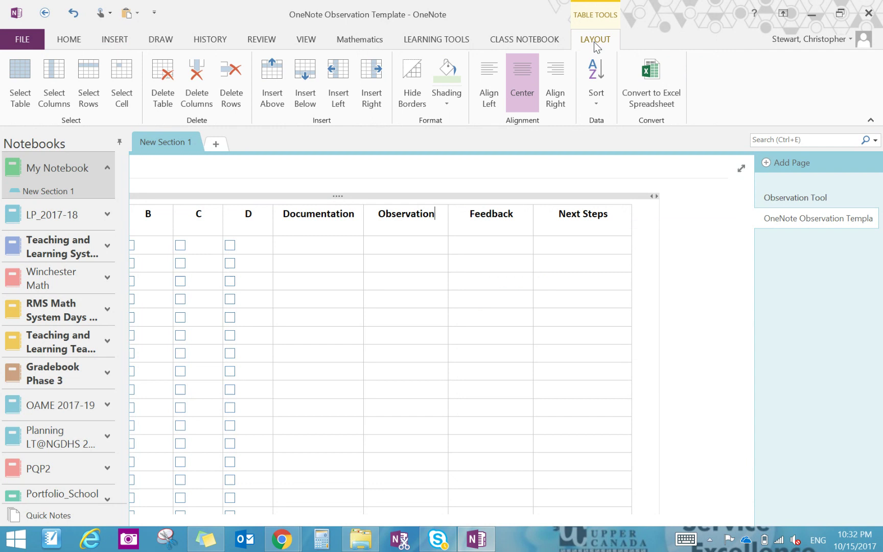
{"action": "left_click", "coordinate": [366, 95]}
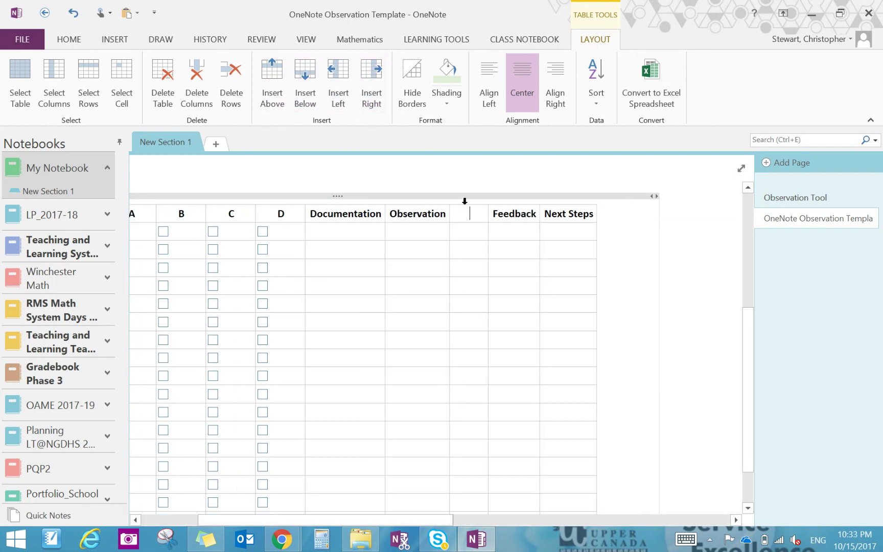
{"action": "type", "text": "Interpretation"}
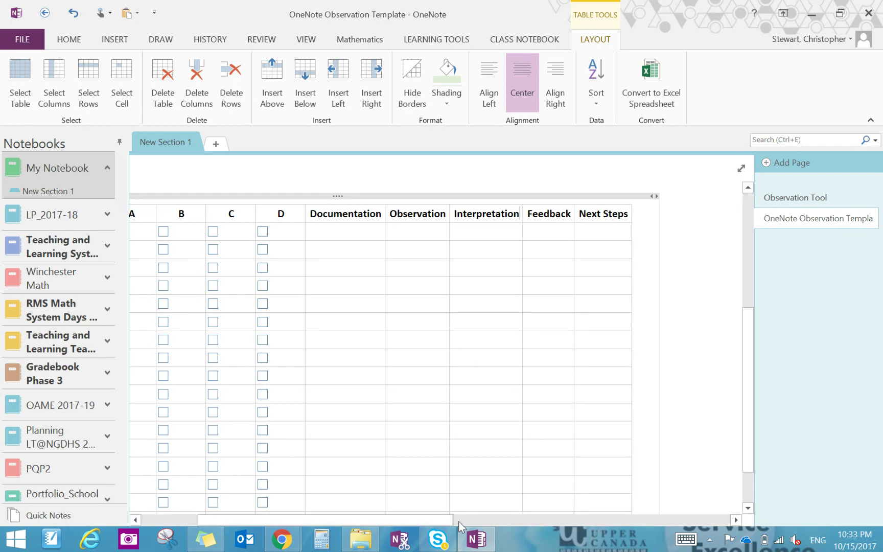
- Scroll the table back left and enter 'video, images, audio' in the first Documentation cell
{"action": "left_click_drag", "start_coordinate": [458, 520], "coordinate": [388, 526]}
{"action": "mouse_move", "coordinate": [343, 534]}
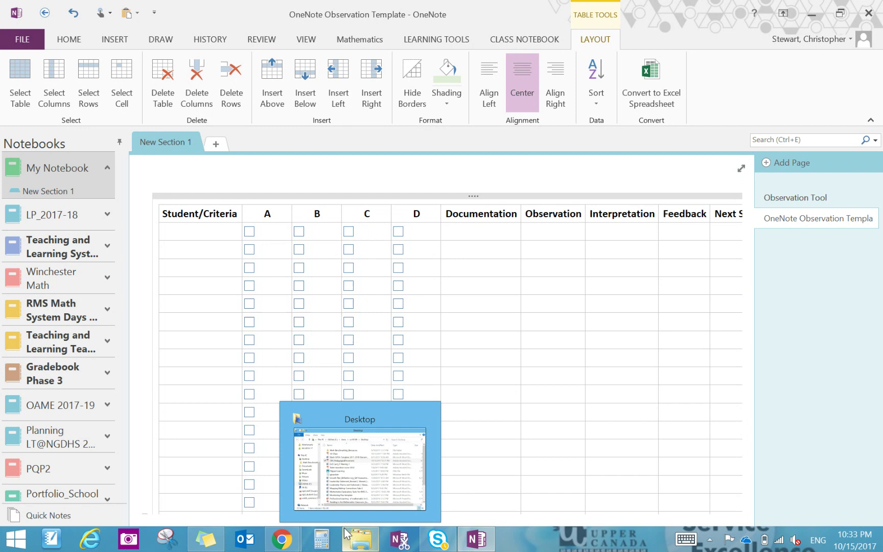
{"action": "left_click", "coordinate": [464, 231]}
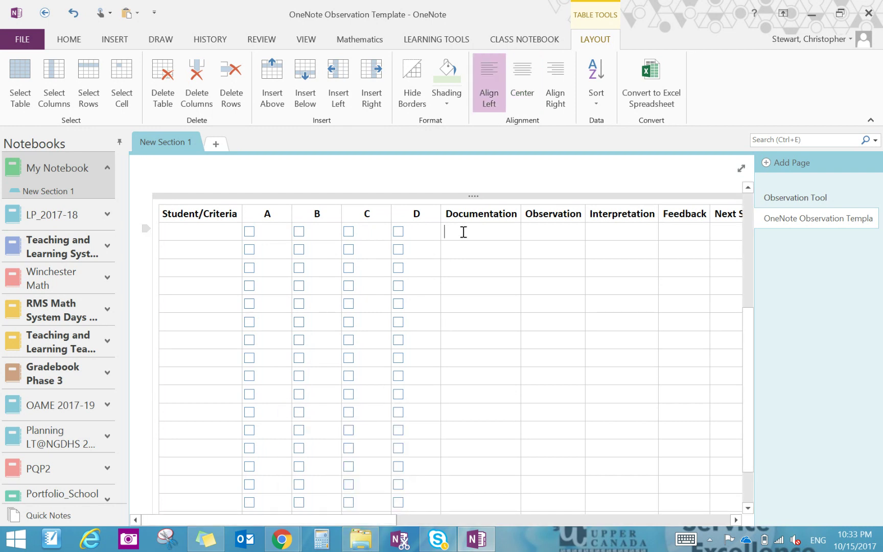
{"action": "type", "text": "video, images, audio"}
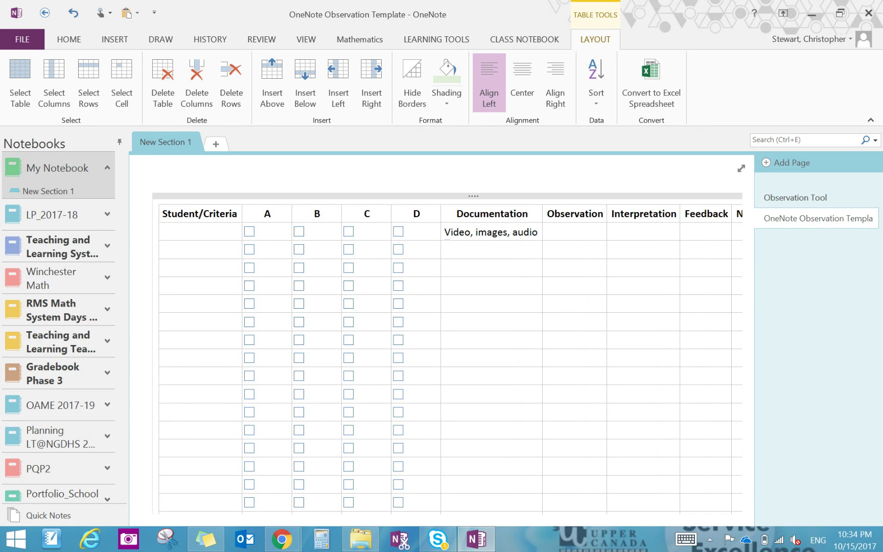
- Switch to the UCDSB RMS page in Chrome and scroll to the Video 2 outline
{"action": "left_click", "coordinate": [284, 543]}
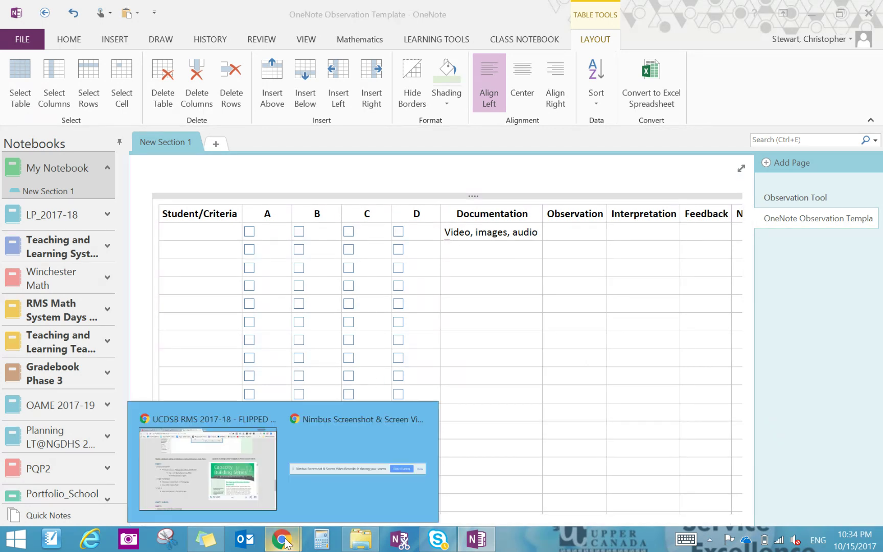
{"action": "left_click", "coordinate": [251, 507]}
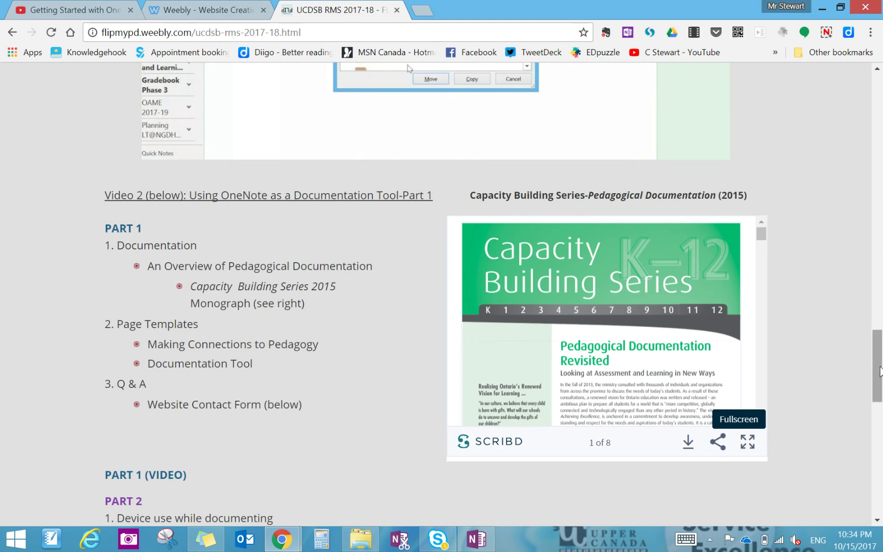
{"action": "left_click_drag", "start_coordinate": [880, 389], "coordinate": [880, 462]}
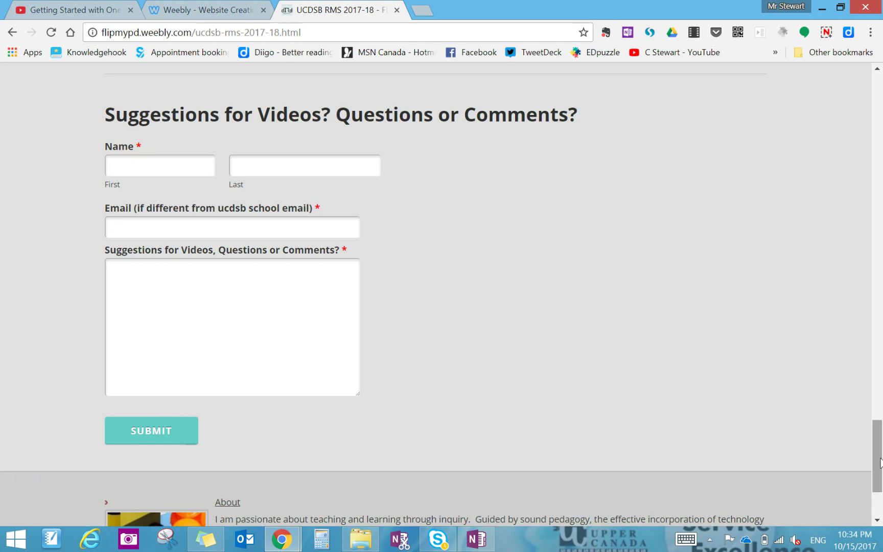
{"action": "left_click_drag", "start_coordinate": [879, 462], "coordinate": [881, 382]}
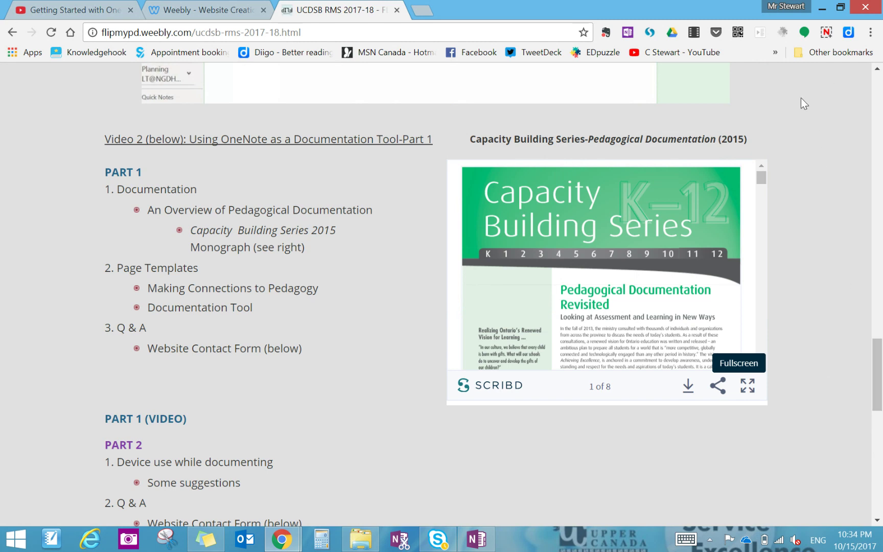
- Check the screen recorder's status, dismiss it, and return to the OneNote observation table
{"action": "left_click", "coordinate": [827, 32]}
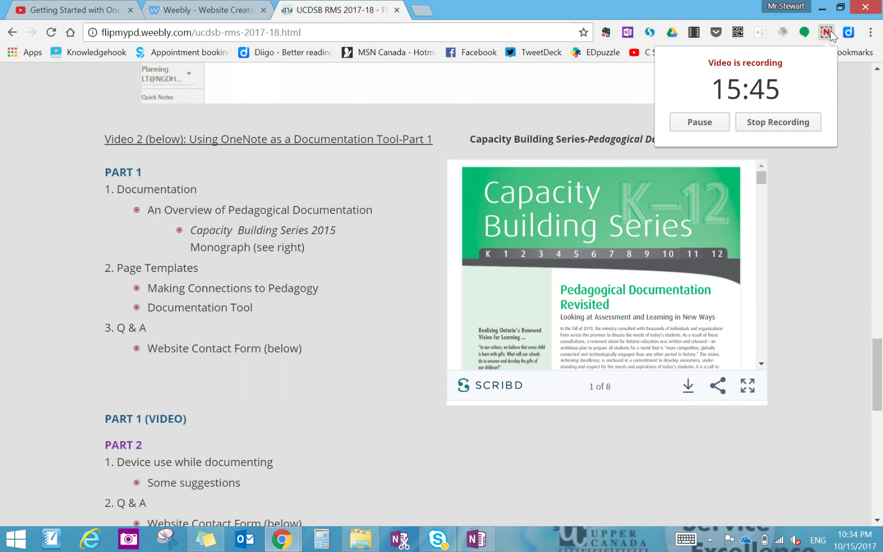
{"action": "left_click", "coordinate": [828, 223]}
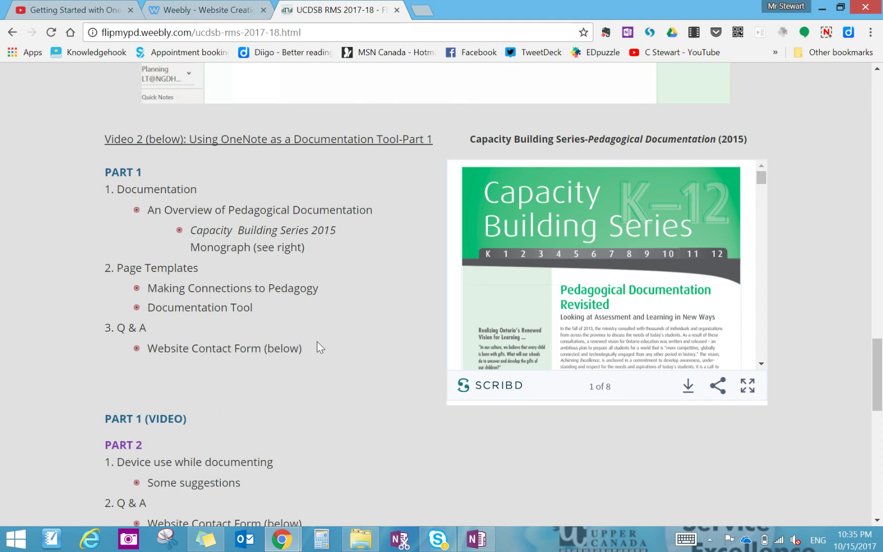
{"action": "left_click", "coordinate": [474, 540]}
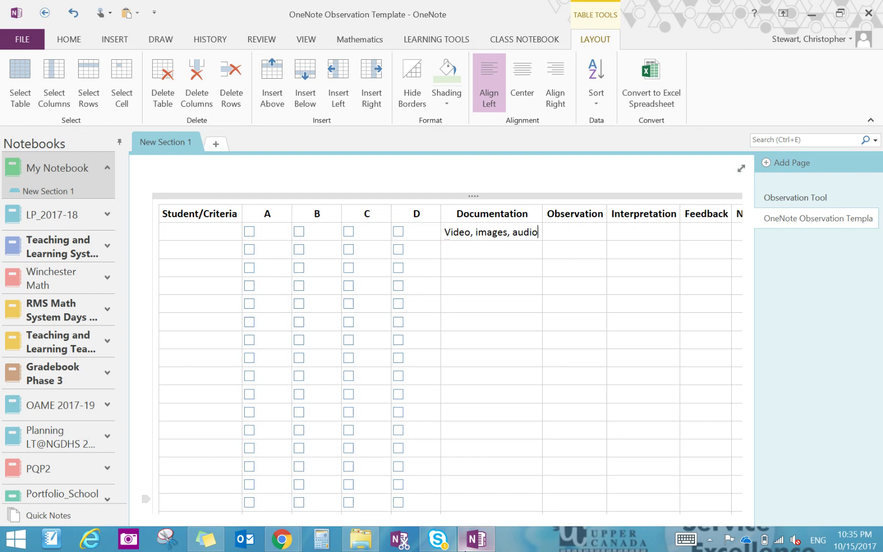
- Switch back to the UCDSB RMS page in Chrome and show the screen recorder's controls
{"action": "left_click", "coordinate": [282, 539]}
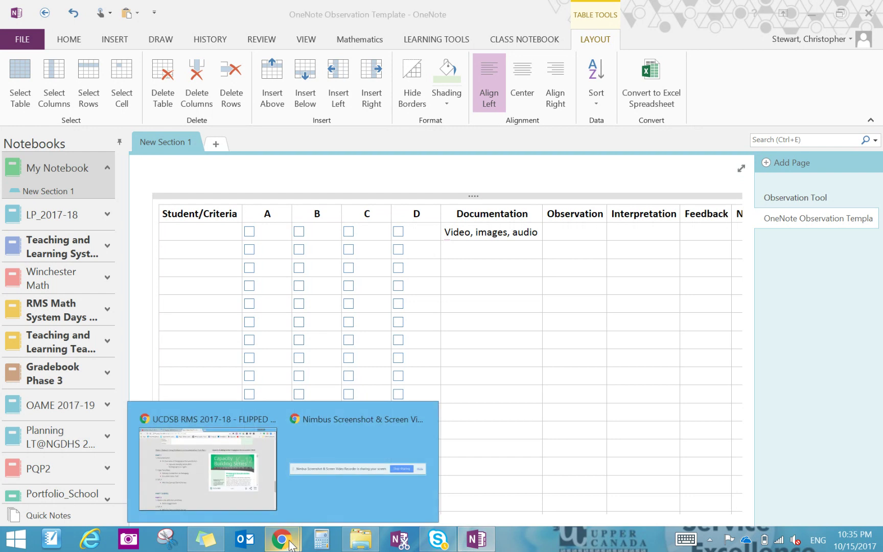
{"action": "left_click", "coordinate": [209, 472]}
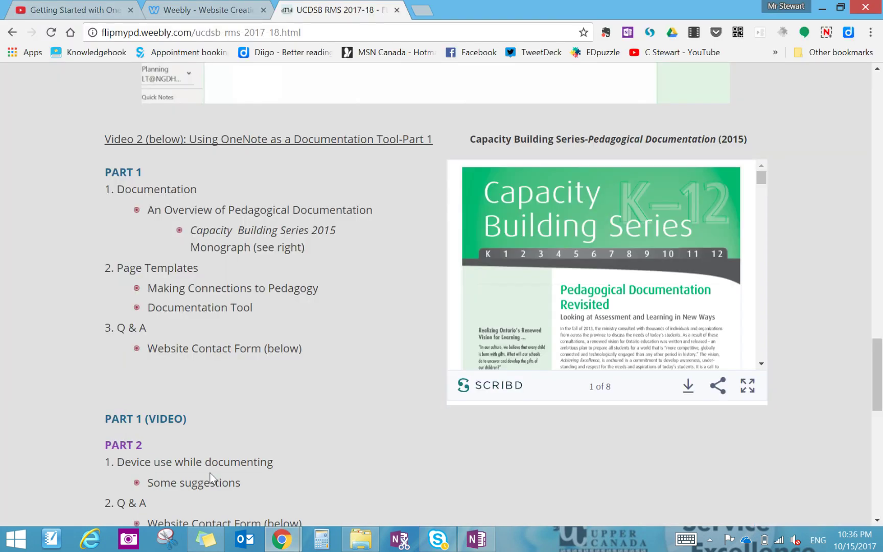
{"action": "left_click", "coordinate": [826, 32]}
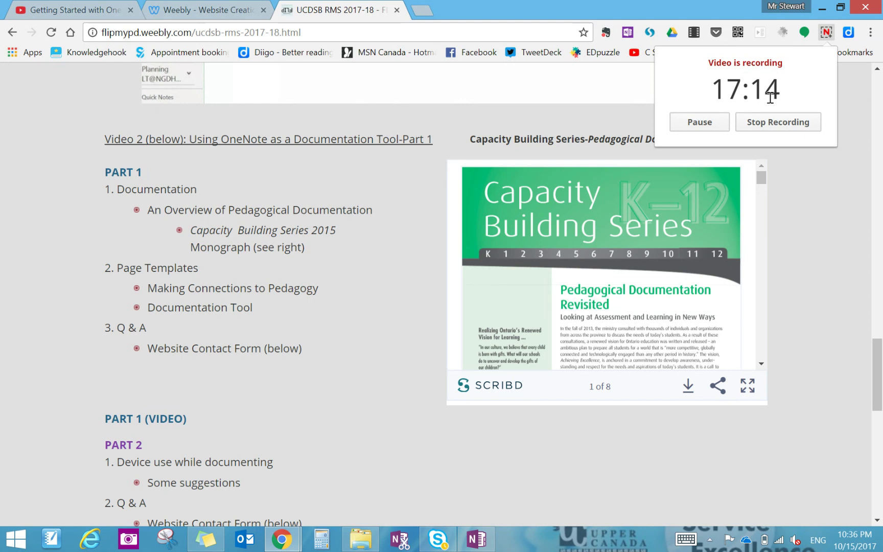